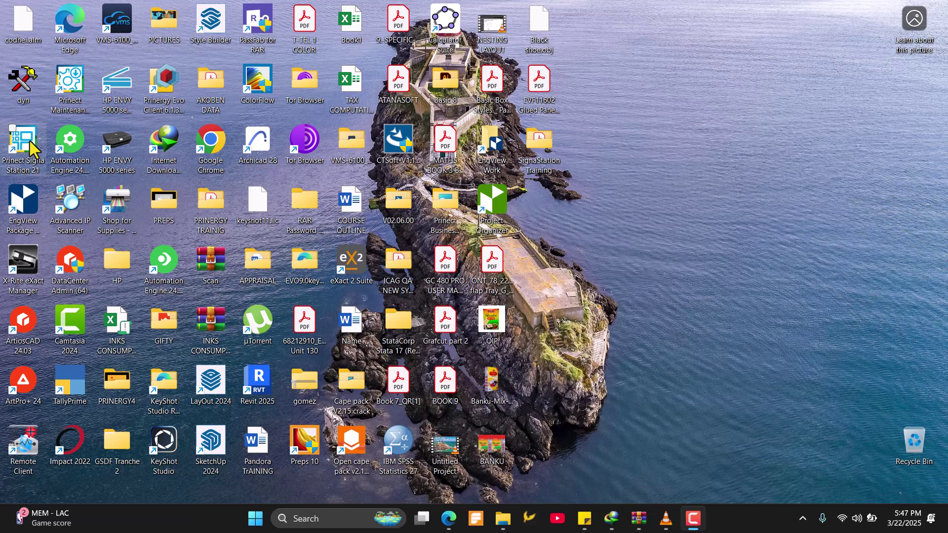
- Open the SignaStation Training folder from the desktop to list the ATANASOFT PDFs
{"action": "double_click", "coordinate": [538, 149]}
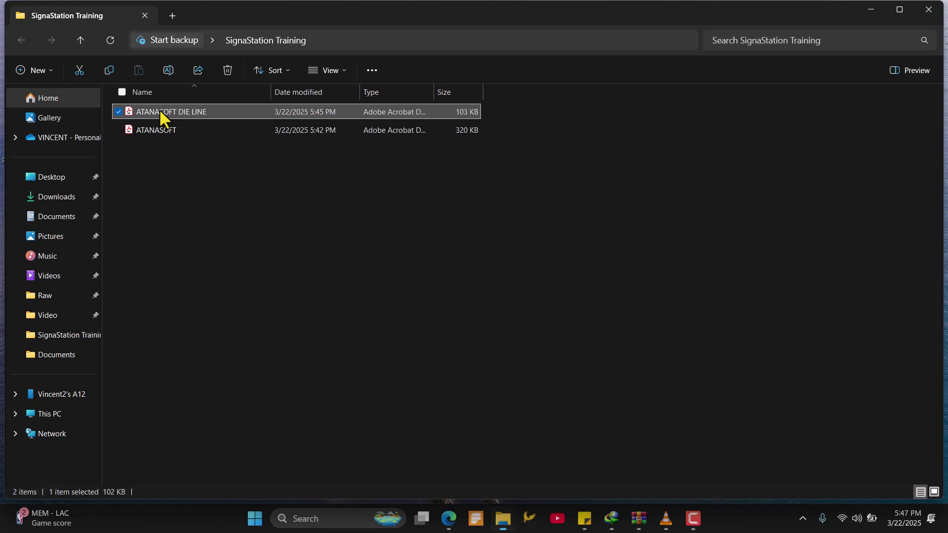
- View ATANASOFT DIE LINE.pdf and ATANASOFT.pdf in Acrobat, then close all tabs
{"action": "double_click", "coordinate": [159, 112]}
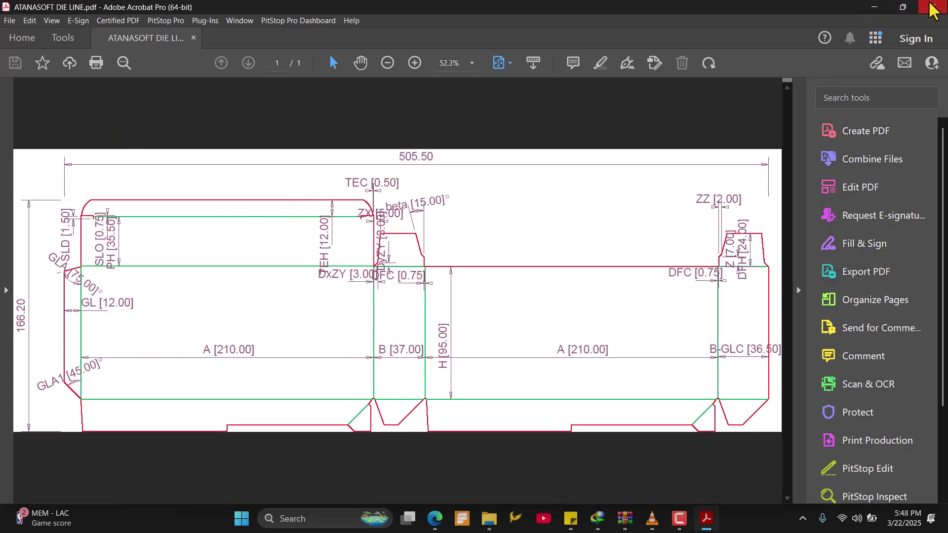
{"action": "left_click", "coordinate": [885, 11]}
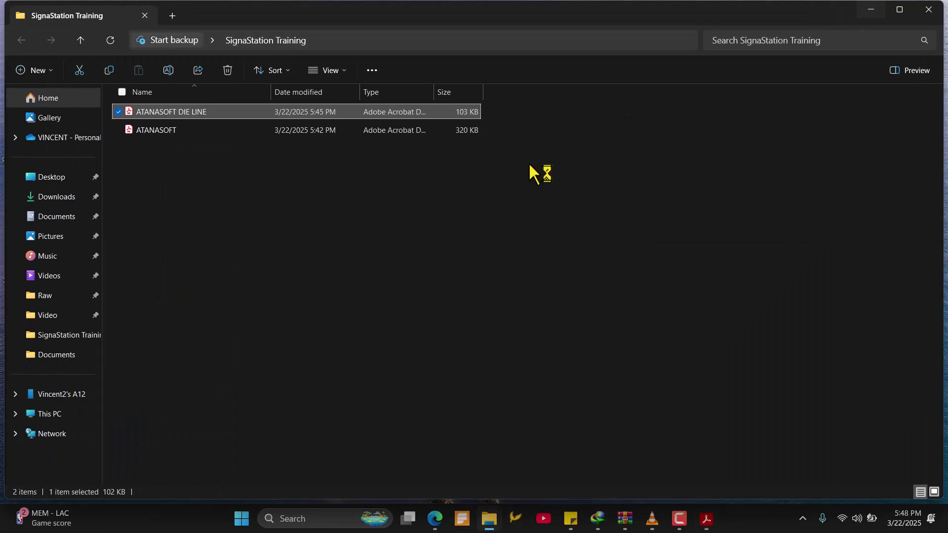
{"action": "left_click", "coordinate": [337, 133]}
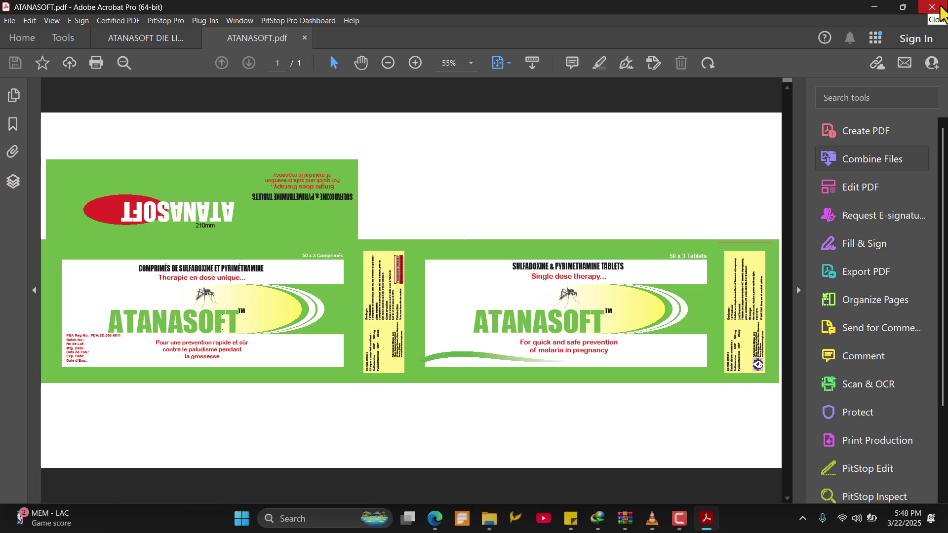
{"action": "left_click", "coordinate": [933, 6]}
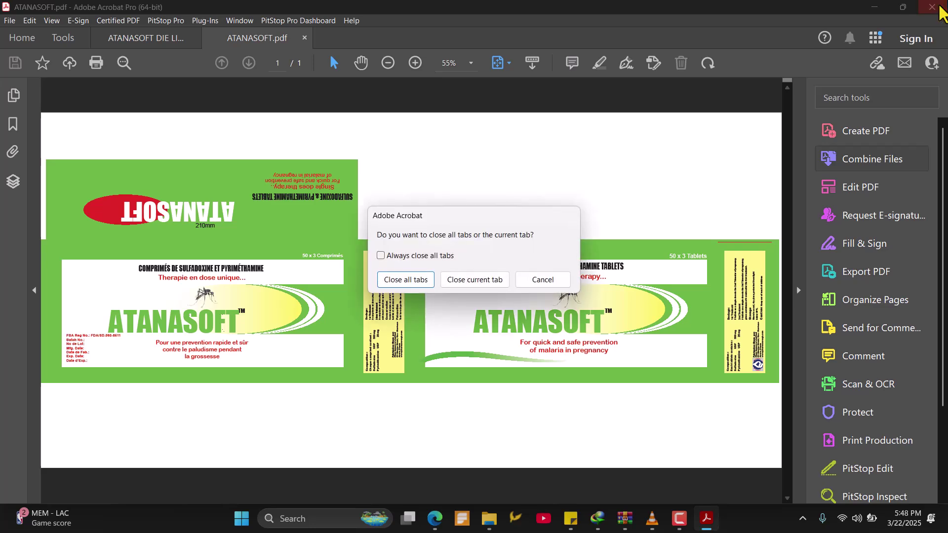
{"action": "left_click", "coordinate": [414, 279]}
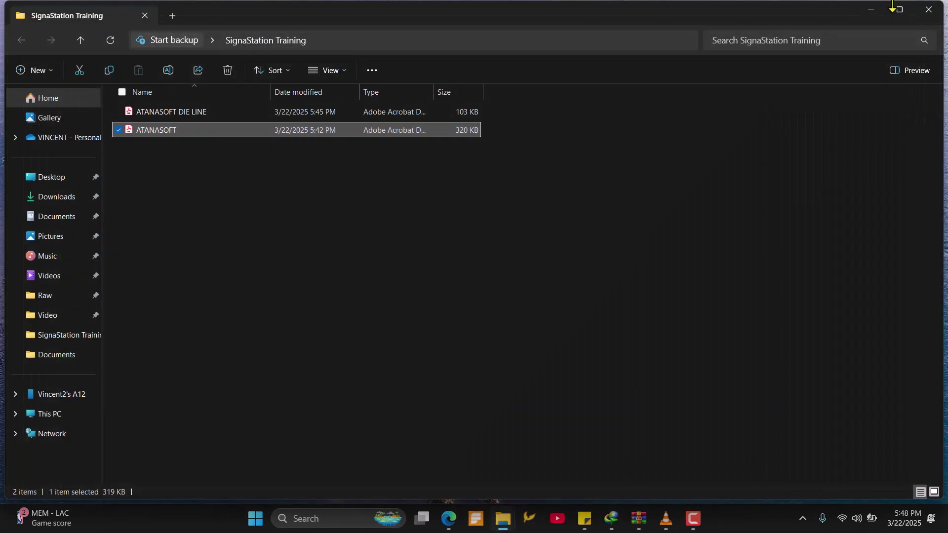
- Minimize File Explorer so Prinect Signa Station can be launched
{"action": "left_click", "coordinate": [873, 9]}
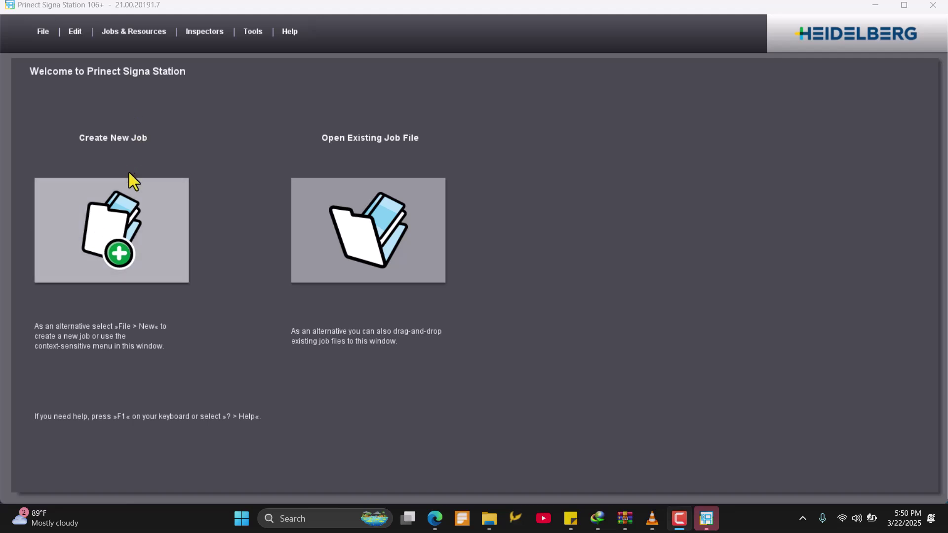
- Look over the File menu without choosing anything, then create a new job
{"action": "left_click", "coordinate": [42, 31]}
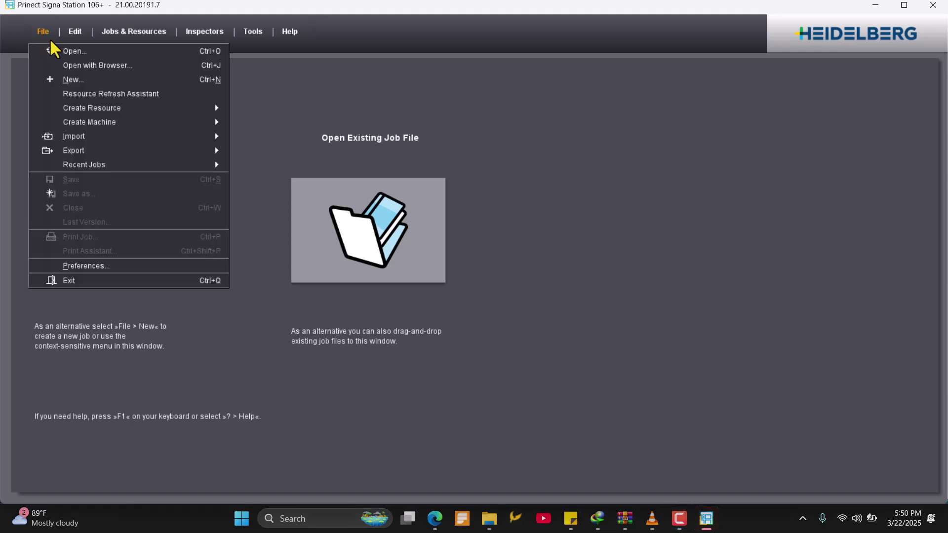
{"action": "left_click", "coordinate": [209, 329]}
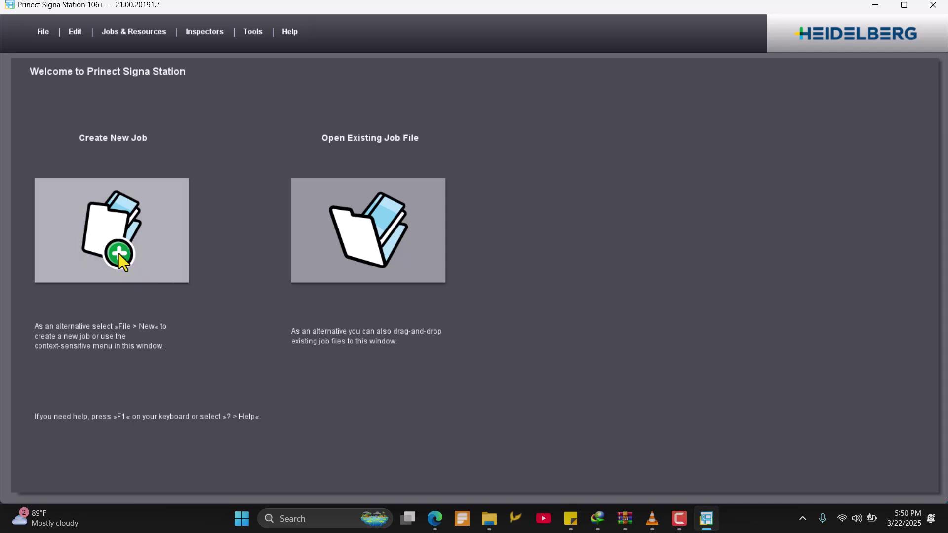
{"action": "left_click", "coordinate": [98, 223]}
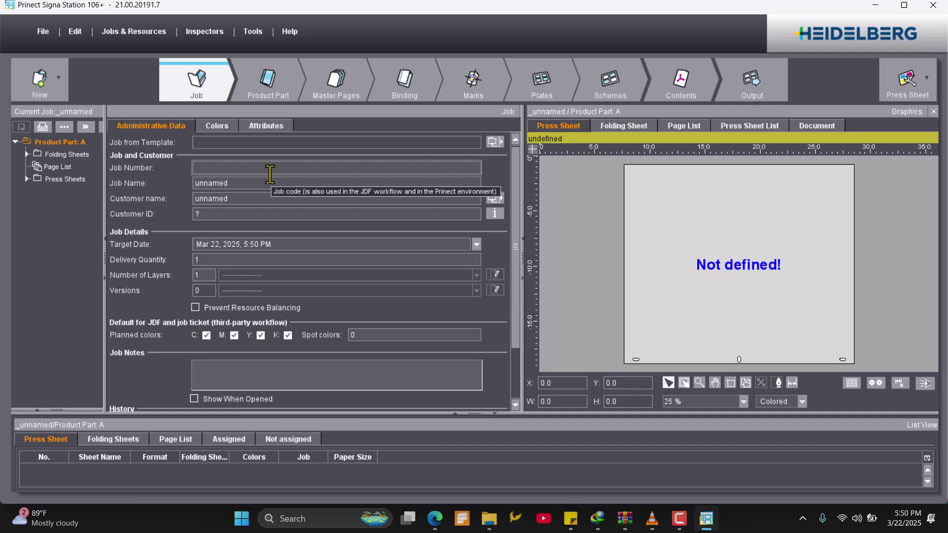
{"action": "type", "text": "202"}
{"action": "type", "text": "5"}
{"action": "type", "text": "2203"}
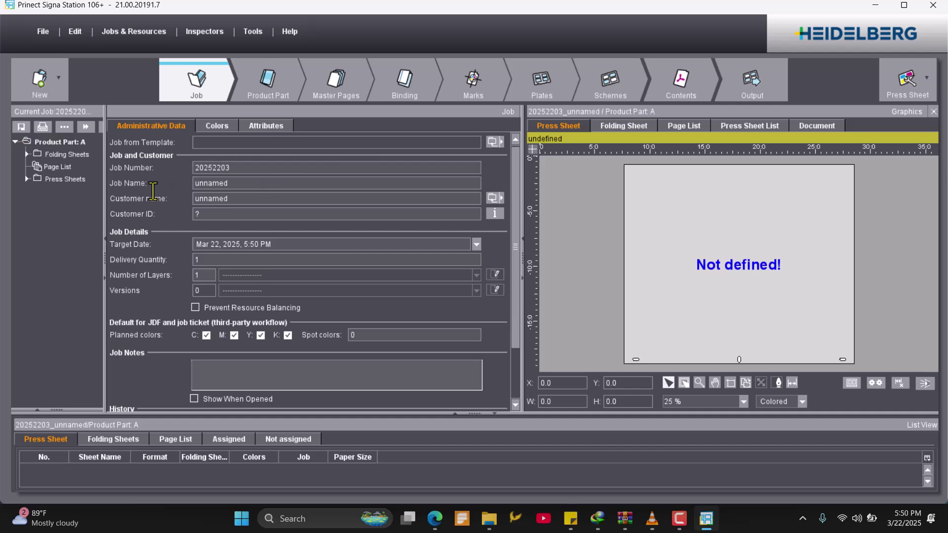
- Enter job 20252203, name ATANASOFT SKILLET, customer ATANASOFT STUDIO, customer ID 2025
{"action": "key", "text": "Tab"}
{"action": "type", "text": "ATANA"}
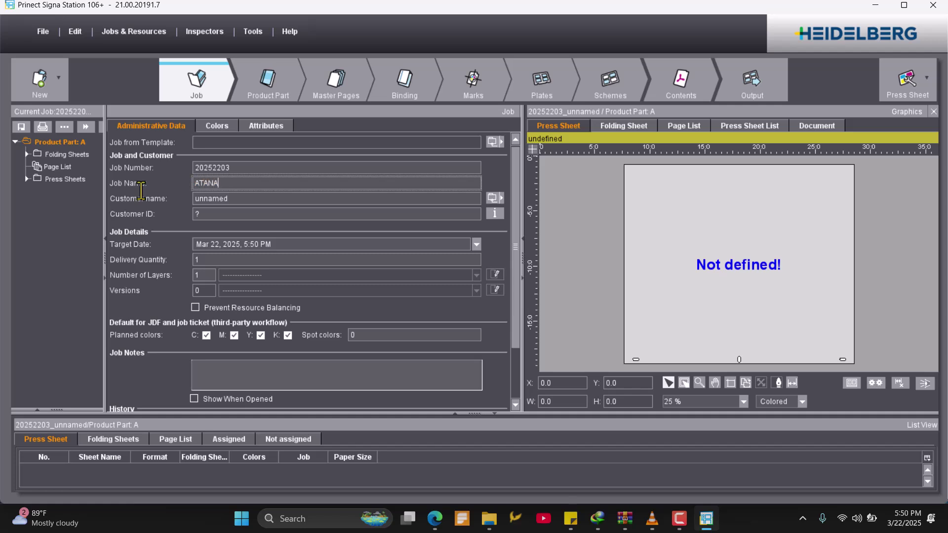
{"action": "type", "text": "SOFT SKILLET"}
{"action": "double_click", "coordinate": [212, 198]}
{"action": "type", "text": "ATANASOFT STUDIO"}
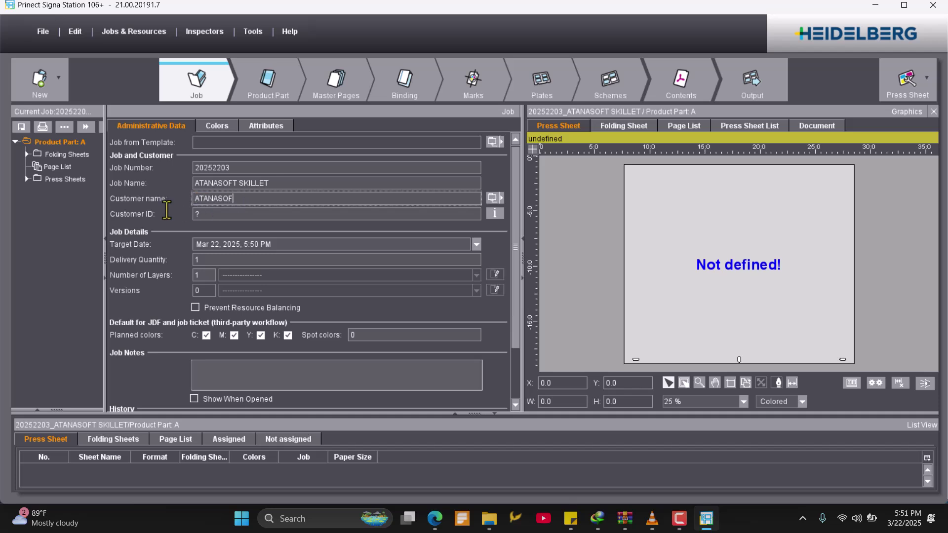
{"action": "double_click", "coordinate": [199, 213]}
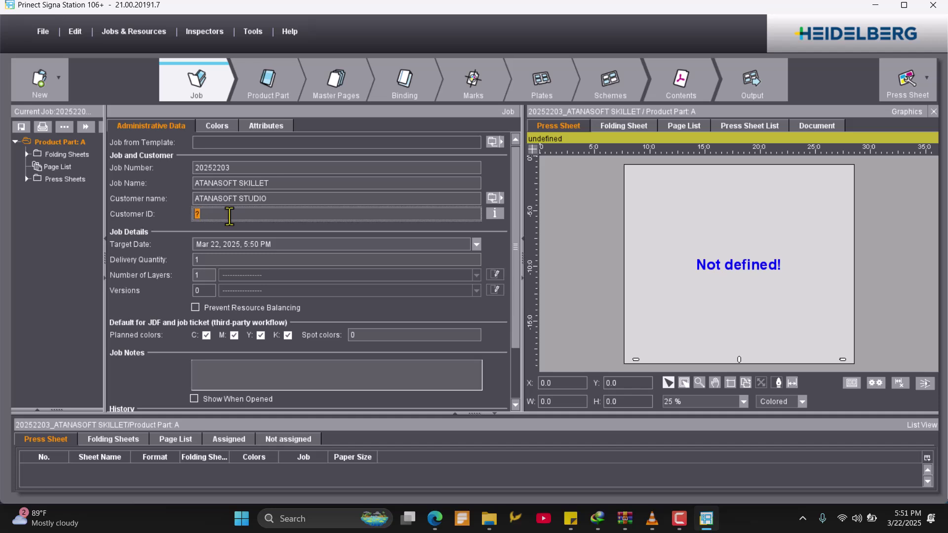
{"action": "type", "text": "2025"}
- Try the Standard, Automatic and Ganging work modes for part A, then settle on Packaging
{"action": "left_click", "coordinate": [284, 87]}
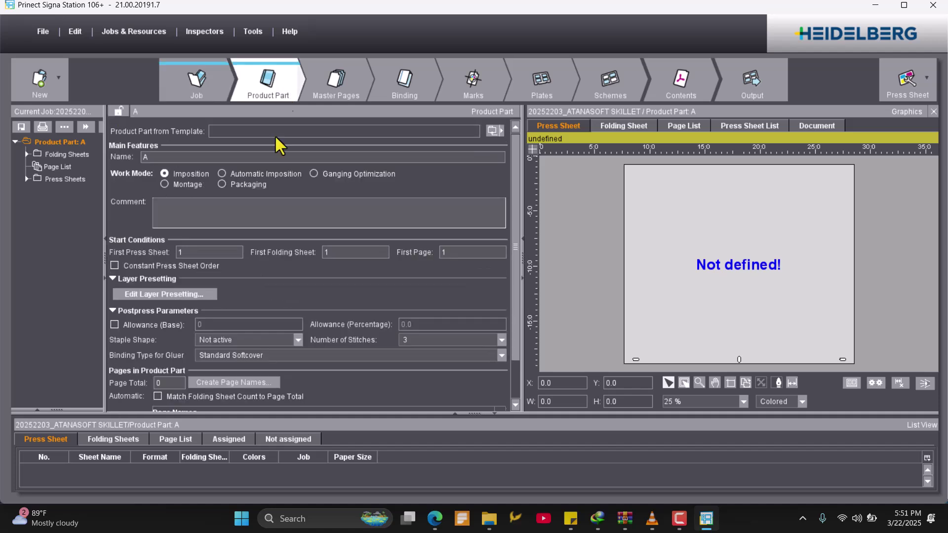
{"action": "left_click", "coordinate": [222, 184]}
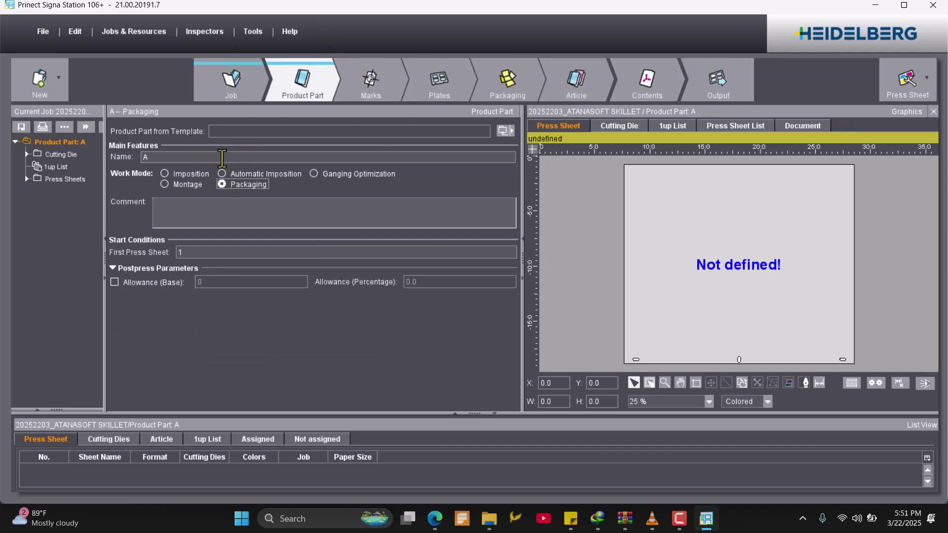
{"action": "left_click", "coordinate": [164, 173]}
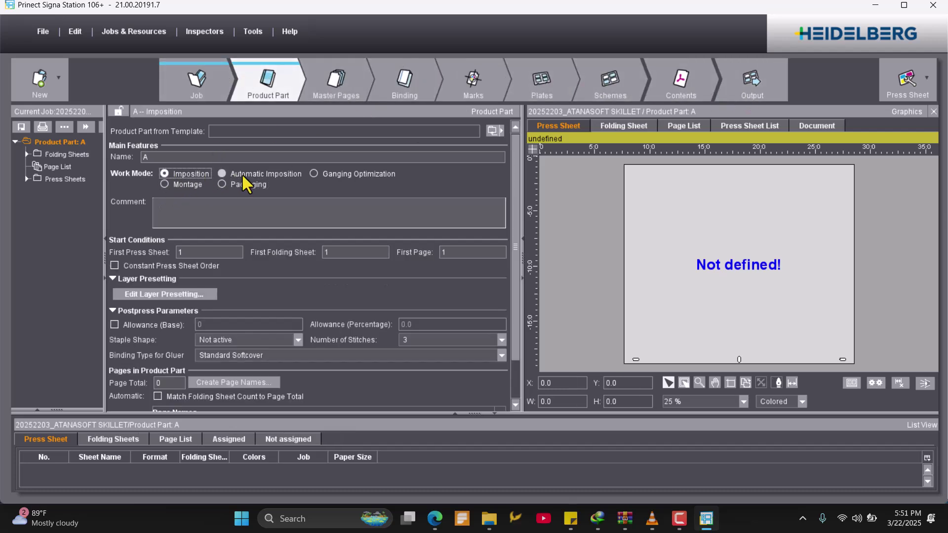
{"action": "left_click", "coordinate": [223, 173]}
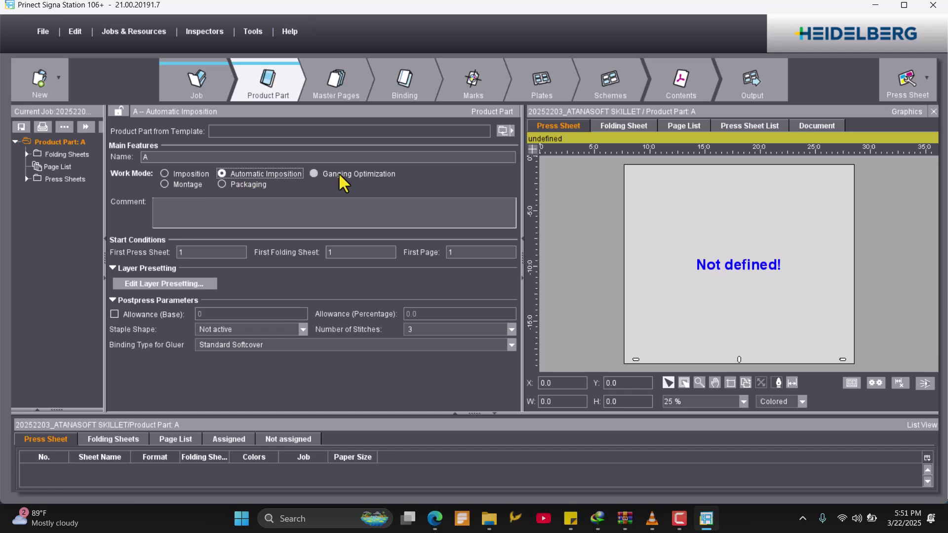
{"action": "left_click", "coordinate": [314, 173]}
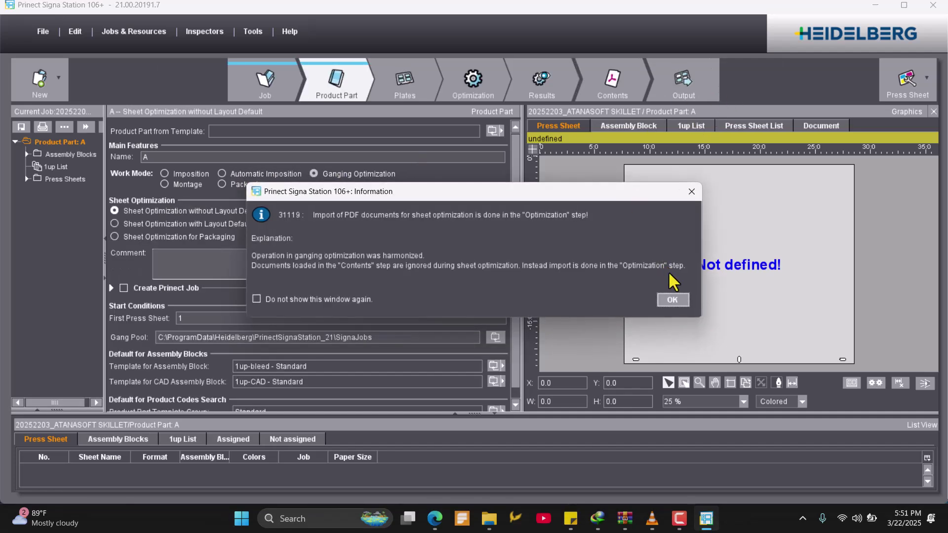
{"action": "left_click", "coordinate": [673, 300]}
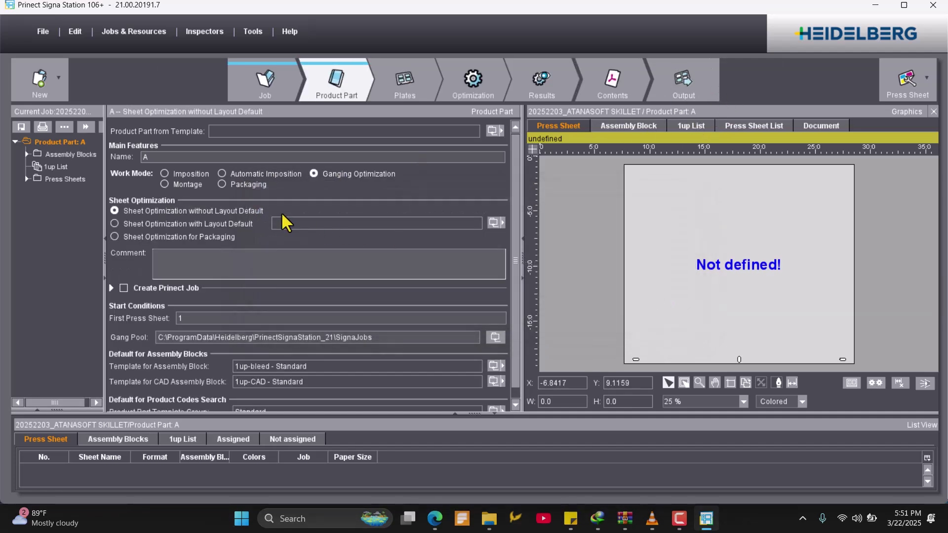
{"action": "left_click", "coordinate": [222, 184]}
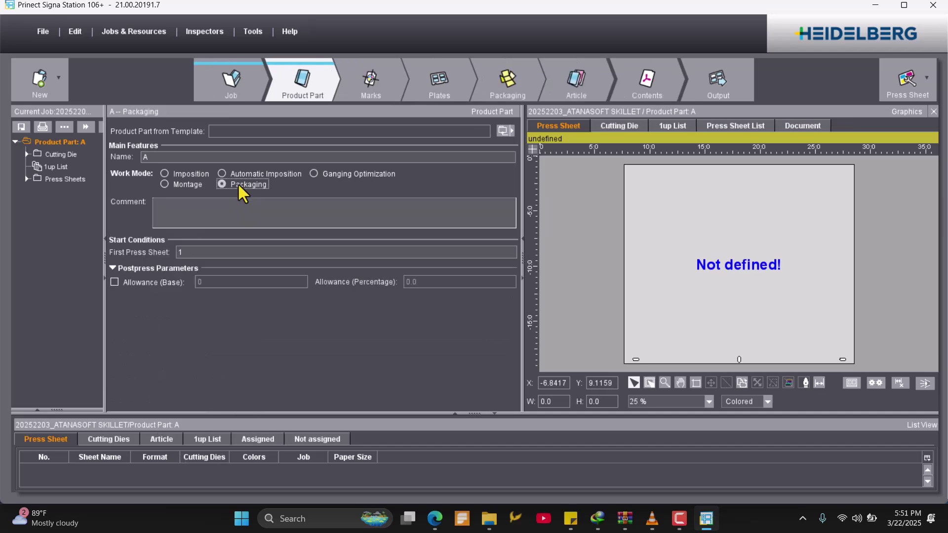
- Turn on the 1up ID, 1up Cover Clip Path and Cutting Die Register marks
{"action": "left_click", "coordinate": [384, 81]}
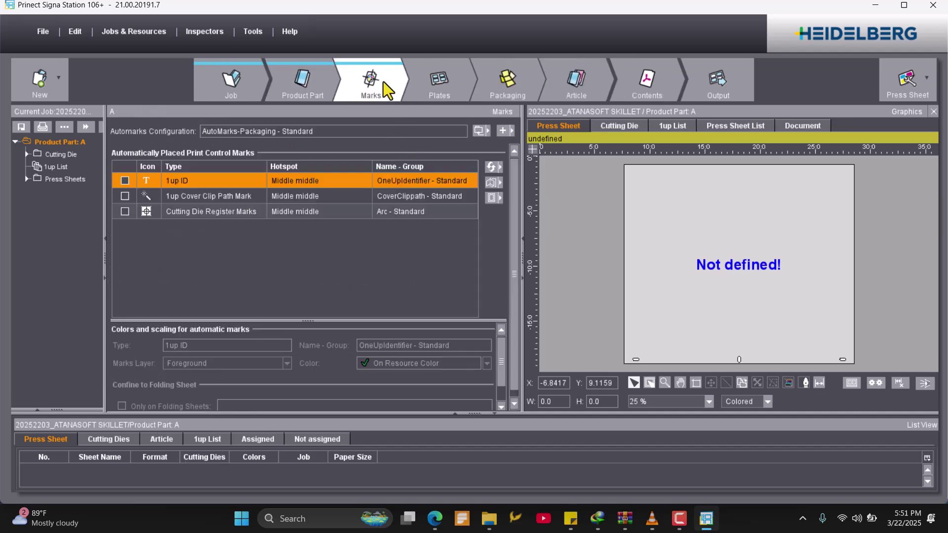
{"action": "left_click", "coordinate": [125, 181]}
{"action": "left_click", "coordinate": [124, 195]}
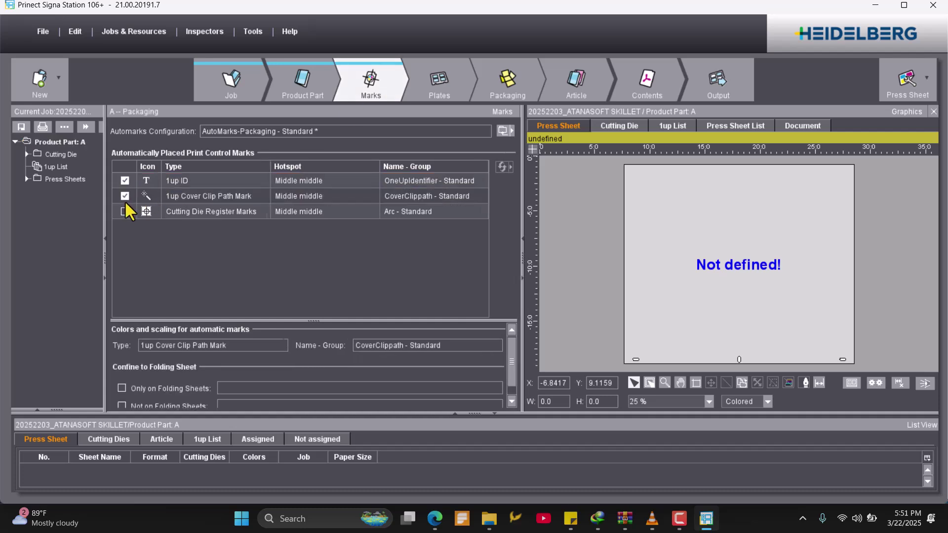
{"action": "left_click", "coordinate": [125, 212]}
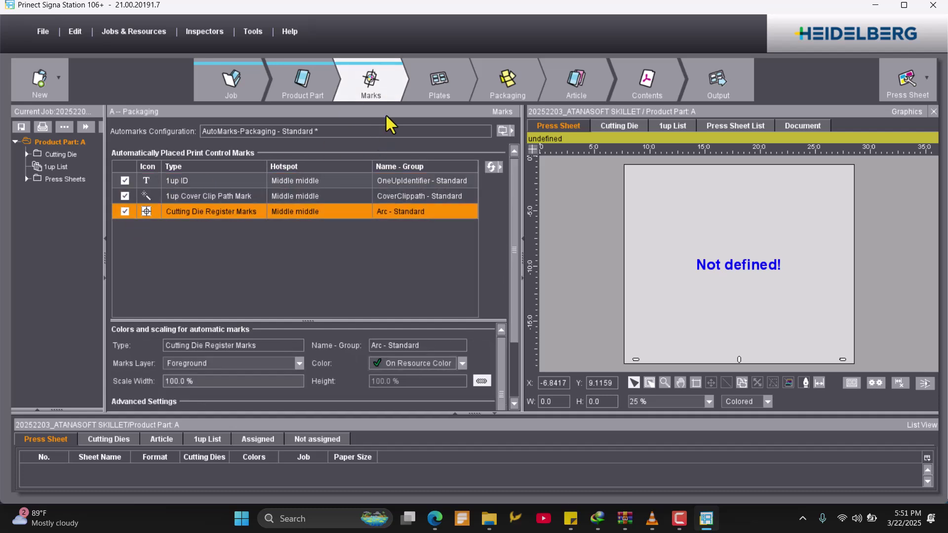
- Add the Standard SM 74 plate template and move on to the Packaging step
{"action": "left_click", "coordinate": [439, 83]}
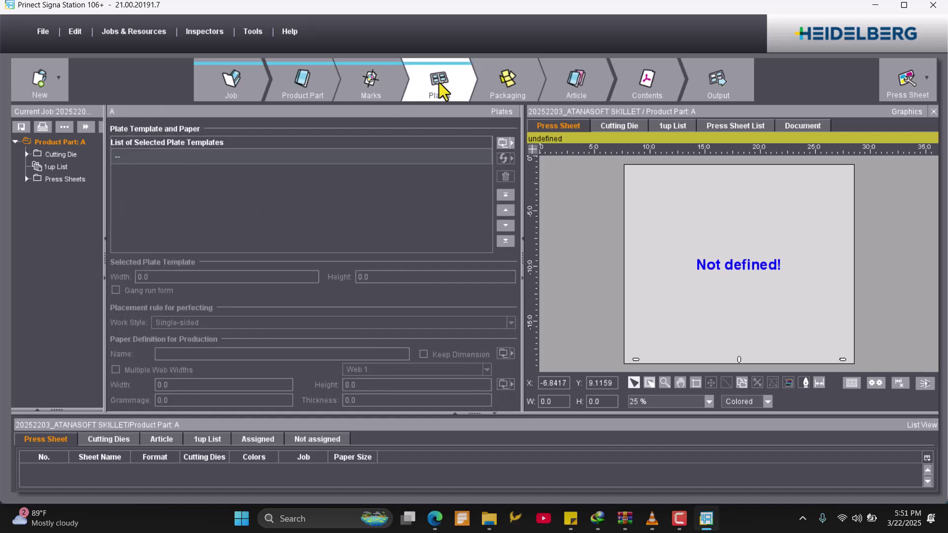
{"action": "left_click", "coordinate": [505, 143]}
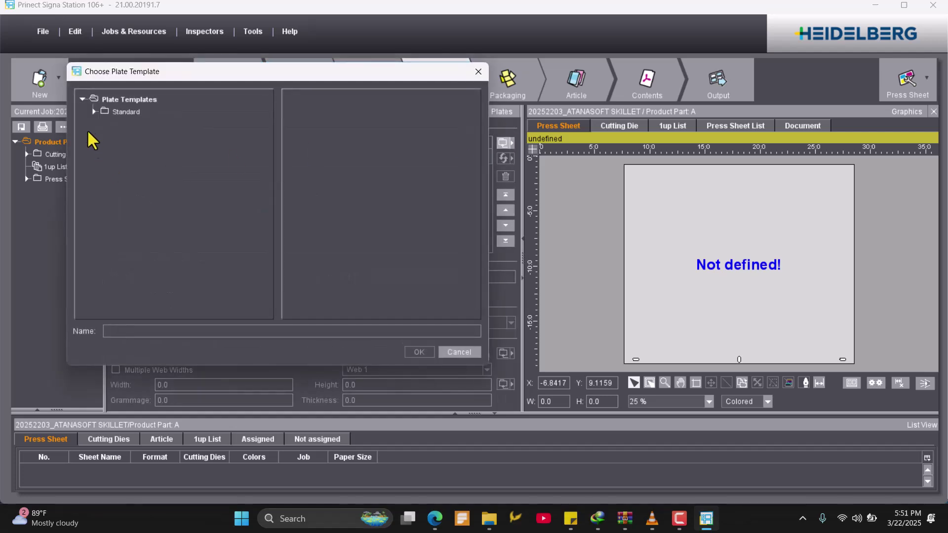
{"action": "left_click", "coordinate": [93, 111]}
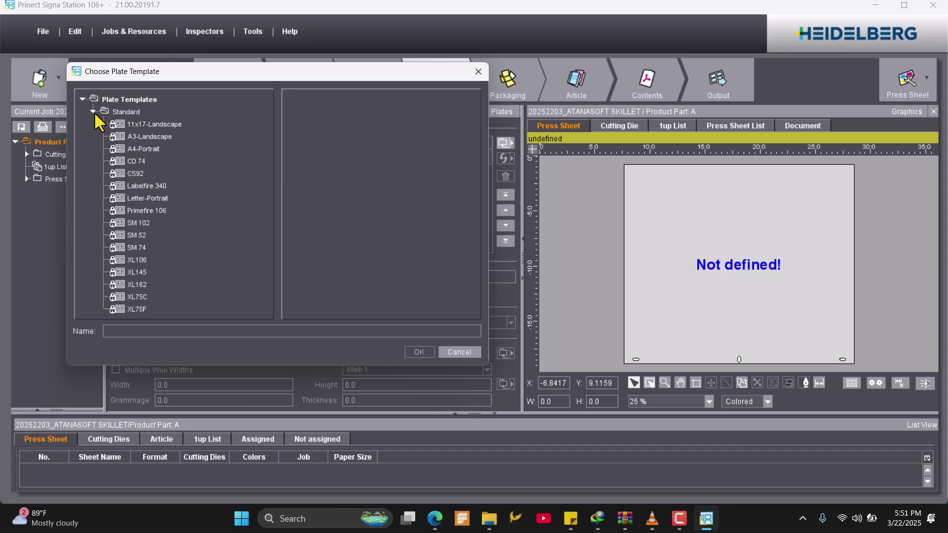
{"action": "left_click", "coordinate": [139, 248]}
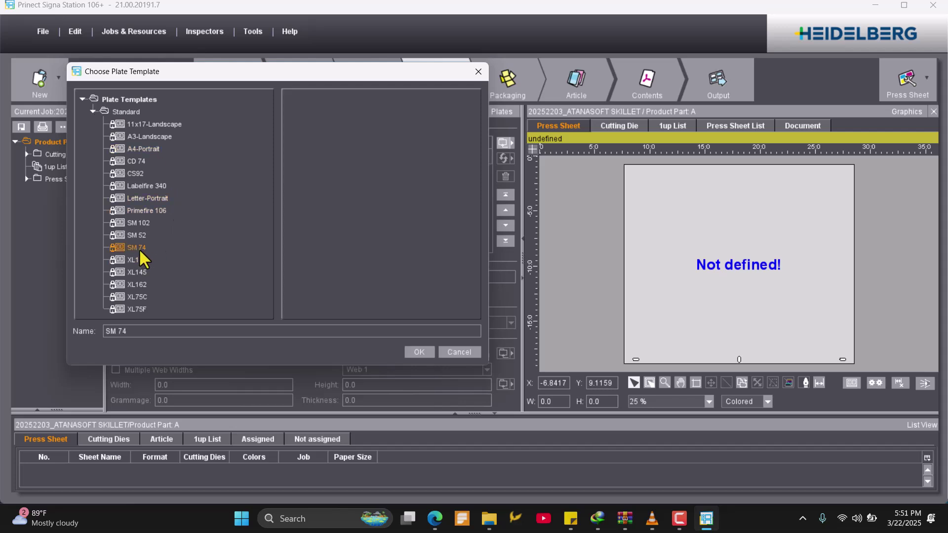
{"action": "left_click", "coordinate": [424, 353]}
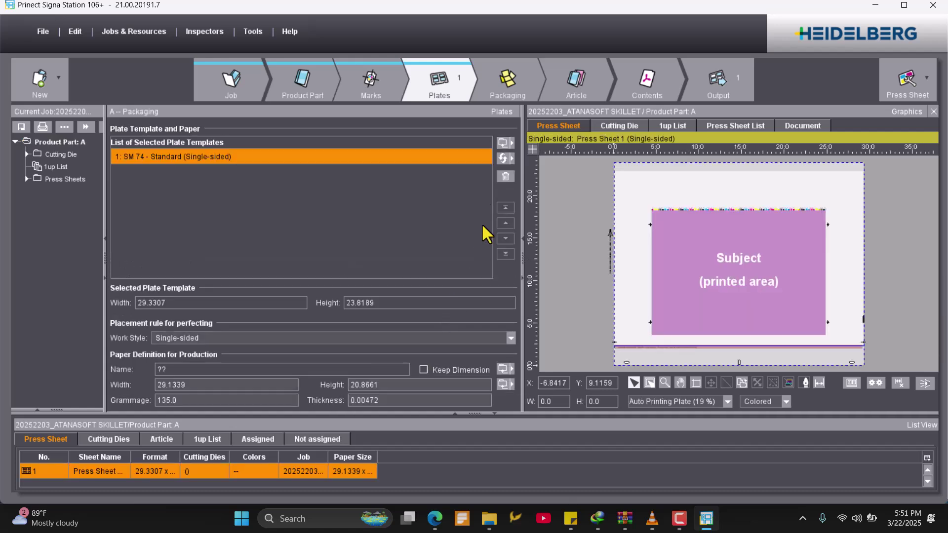
{"action": "left_click", "coordinate": [518, 85]}
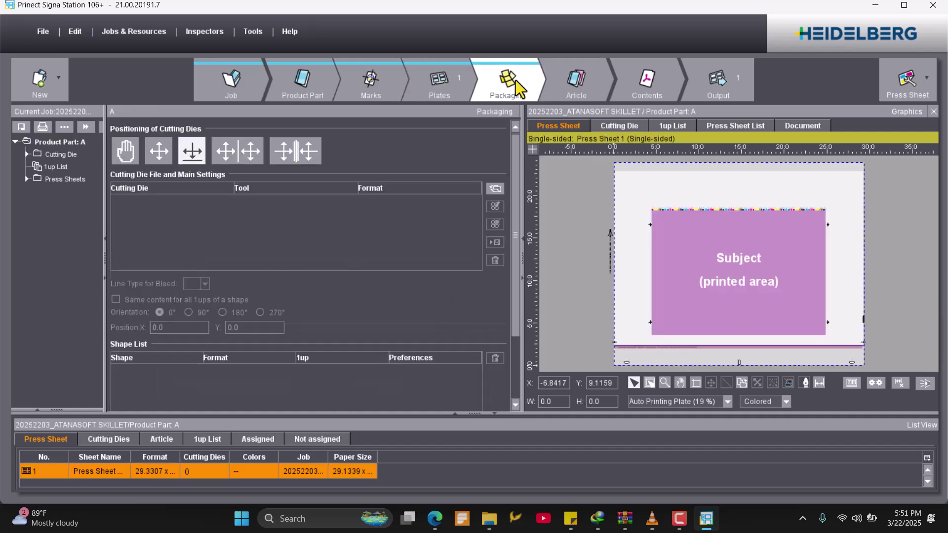
- Start adding a cutting die with the CAD file type set to PDF
{"action": "left_click", "coordinate": [495, 192]}
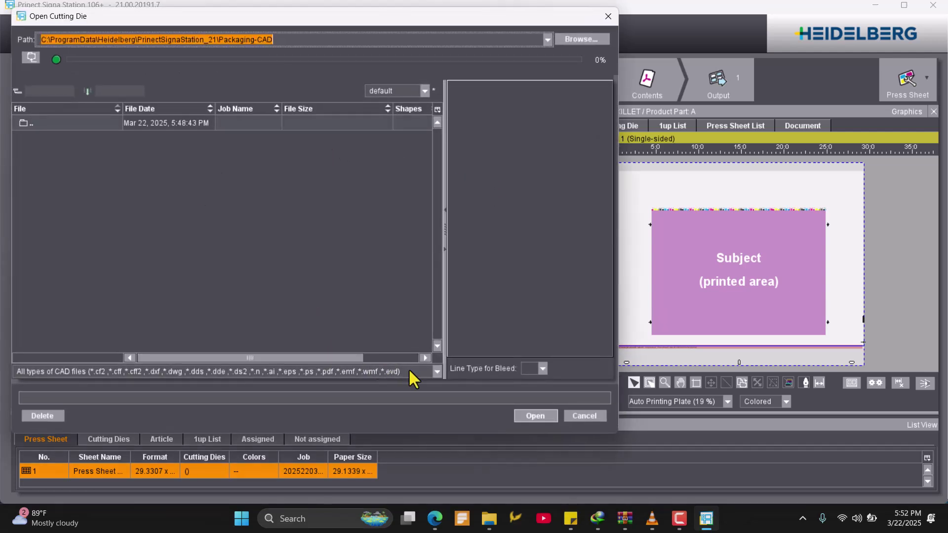
{"action": "left_click", "coordinate": [436, 371]}
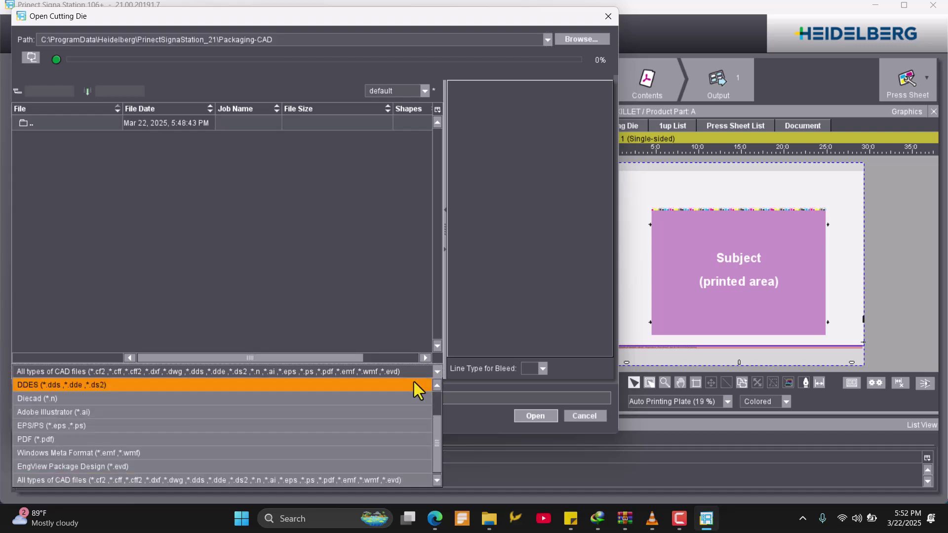
{"action": "left_click", "coordinate": [341, 439]}
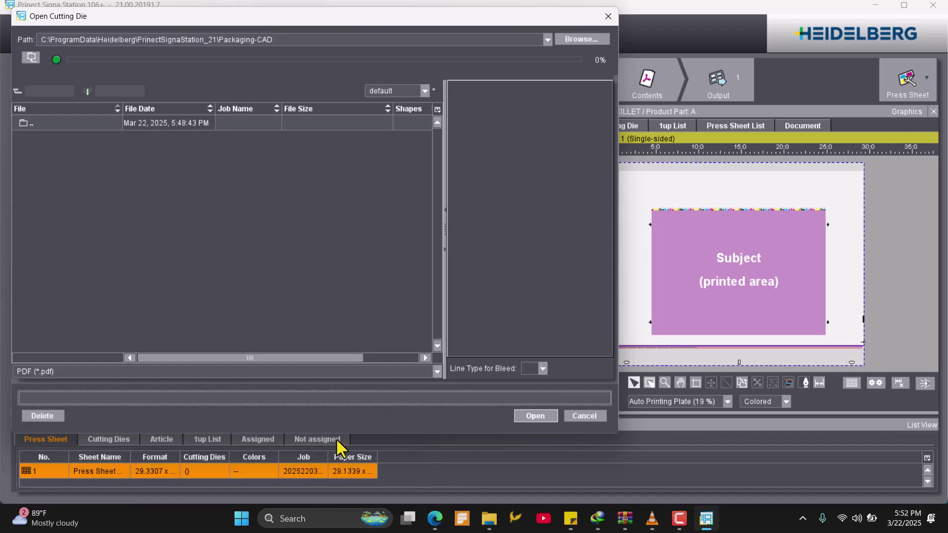
{"action": "left_click", "coordinate": [549, 40]}
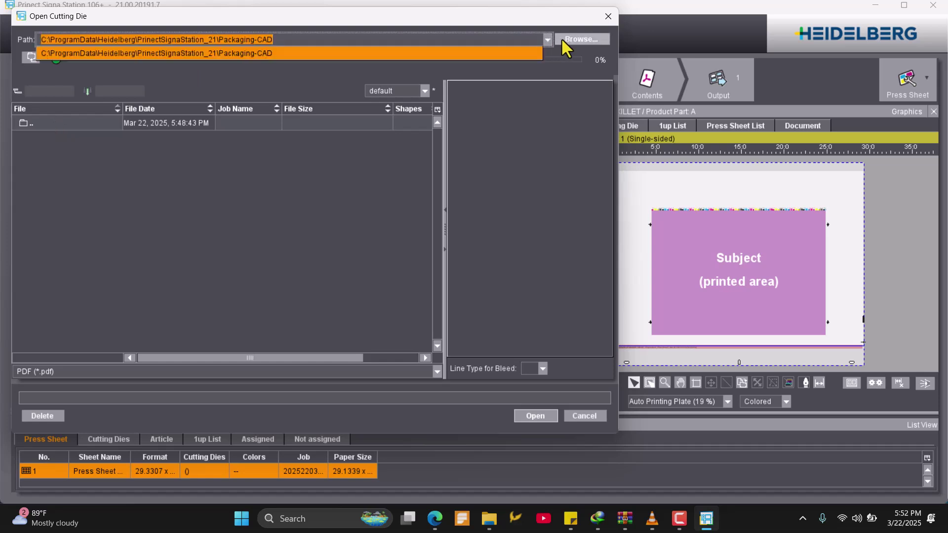
{"action": "left_click", "coordinate": [565, 39]}
- Browse to the SignaStation Training folder on the Desktop
{"action": "left_click", "coordinate": [567, 38]}
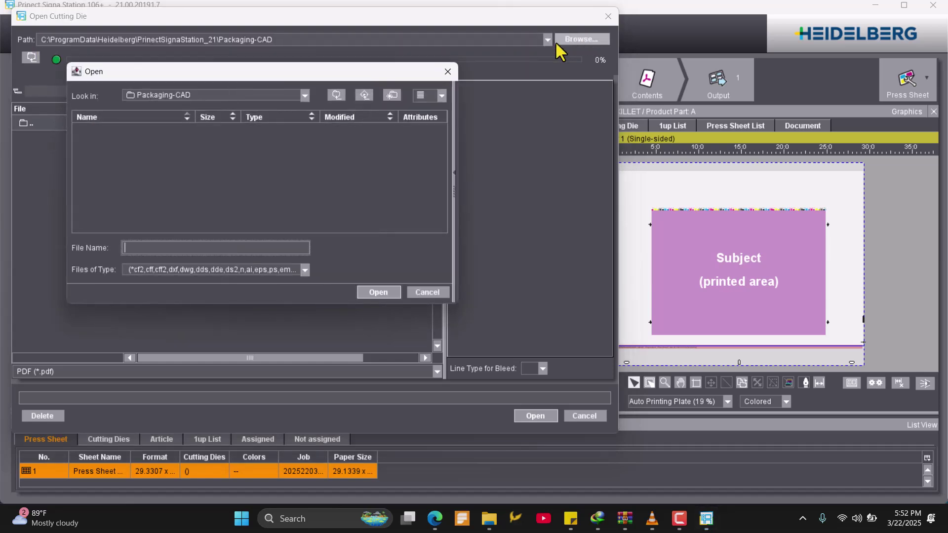
{"action": "left_click", "coordinate": [304, 95]}
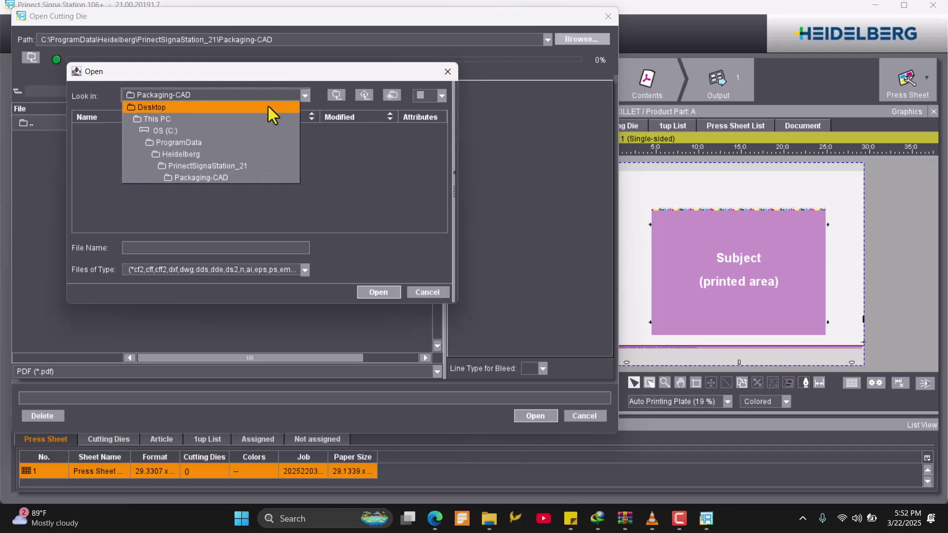
{"action": "left_click", "coordinate": [253, 108]}
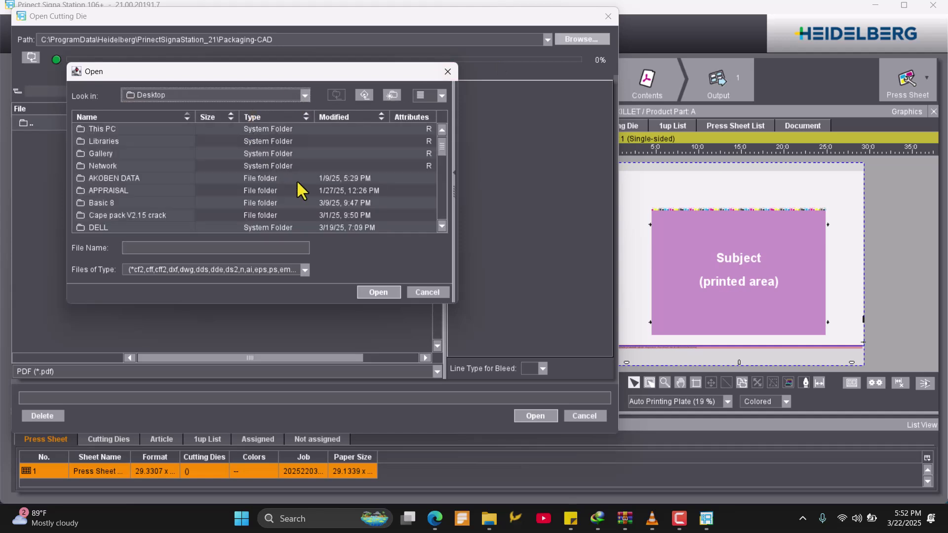
{"action": "scroll", "coordinate": [297, 179], "scroll_direction": "down", "scroll_amount": 3}
{"action": "scroll", "coordinate": [297, 180], "scroll_direction": "down", "scroll_amount": 2}
{"action": "scroll", "coordinate": [297, 180], "scroll_direction": "down", "scroll_amount": 2}
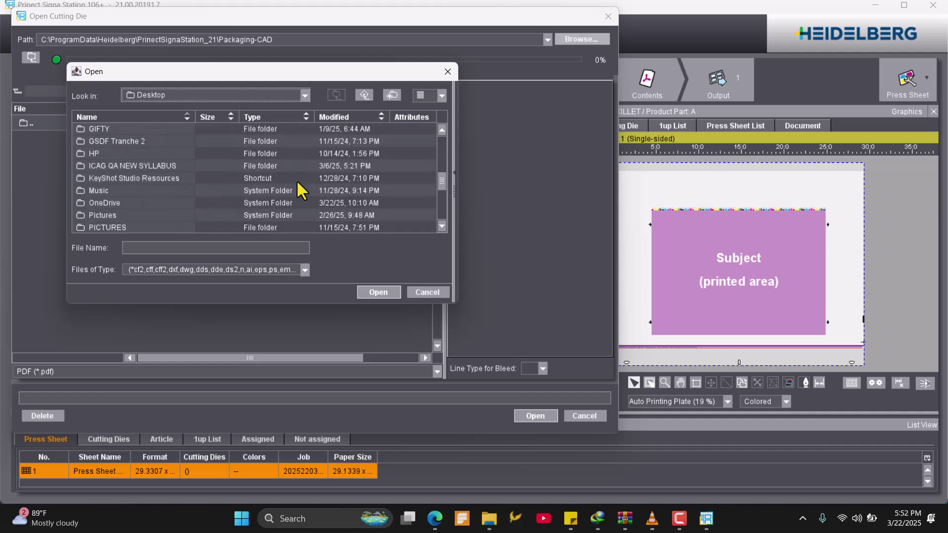
{"action": "scroll", "coordinate": [236, 190], "scroll_direction": "down", "scroll_amount": 2}
{"action": "scroll", "coordinate": [236, 189], "scroll_direction": "down", "scroll_amount": 2}
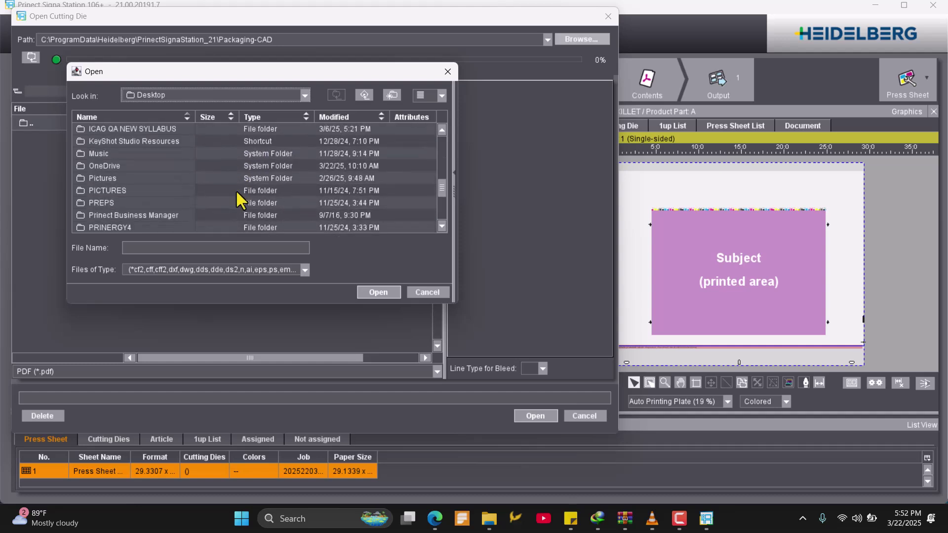
{"action": "scroll", "coordinate": [236, 190], "scroll_direction": "down", "scroll_amount": 1}
{"action": "scroll", "coordinate": [236, 189], "scroll_direction": "down", "scroll_amount": 1}
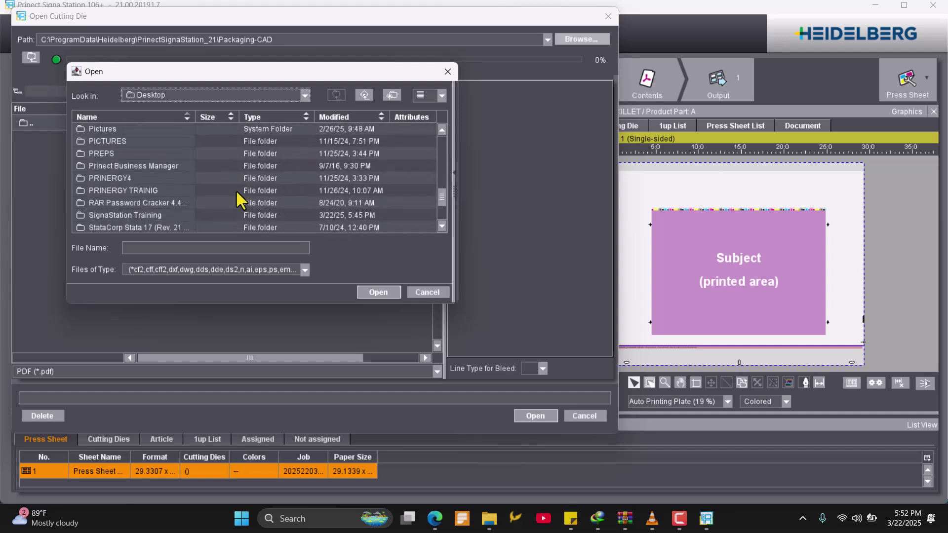
{"action": "double_click", "coordinate": [145, 216]}
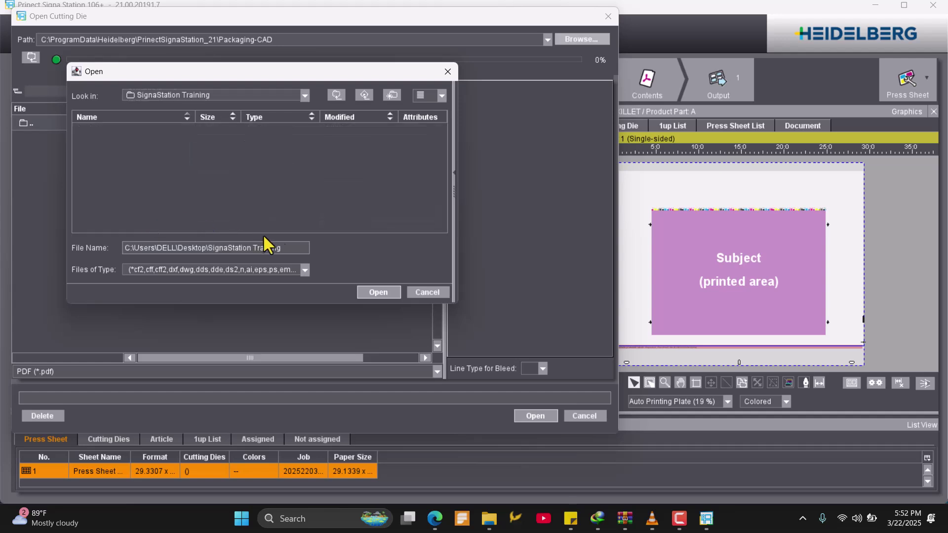
- Show all file types and open ATANASOFT DIE LINE.pdf as the cutting die
{"action": "left_click", "coordinate": [304, 270]}
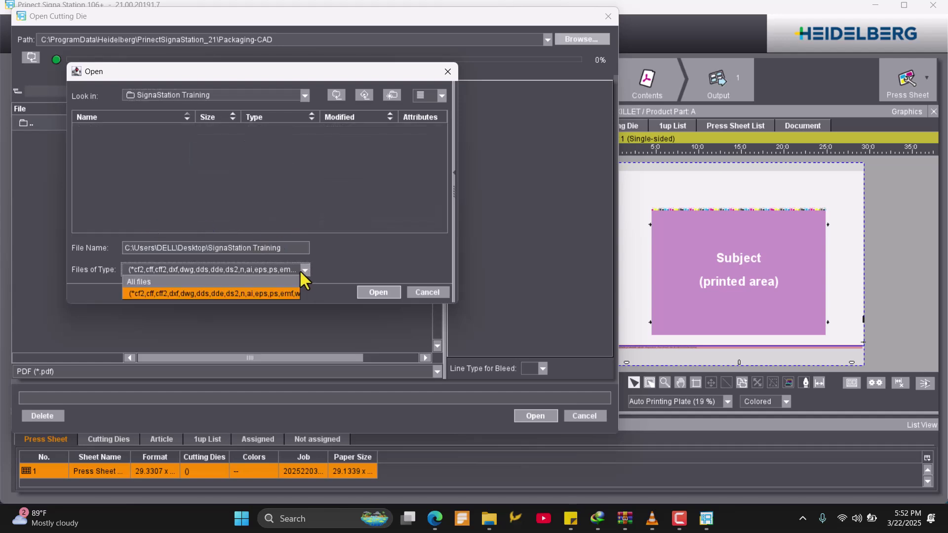
{"action": "left_click", "coordinate": [265, 282]}
{"action": "left_click", "coordinate": [169, 131]}
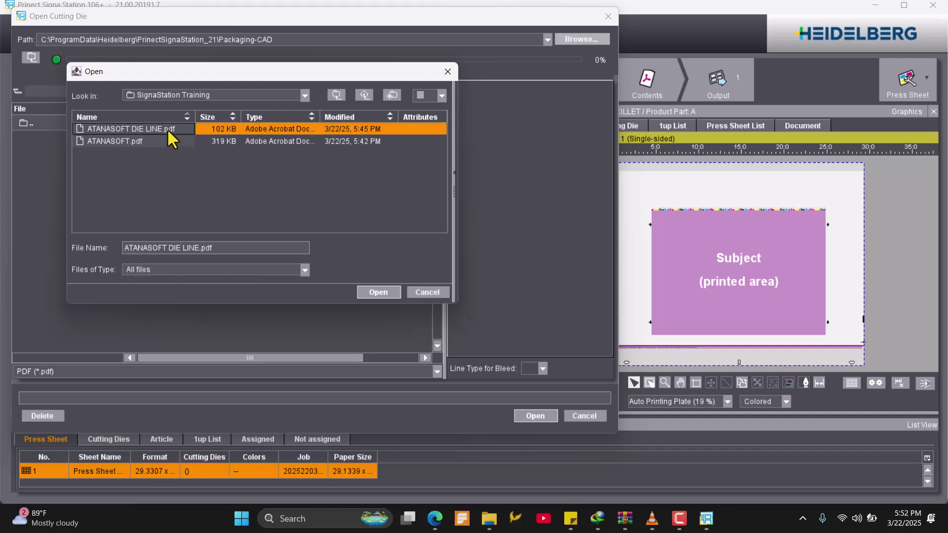
{"action": "left_click", "coordinate": [379, 292]}
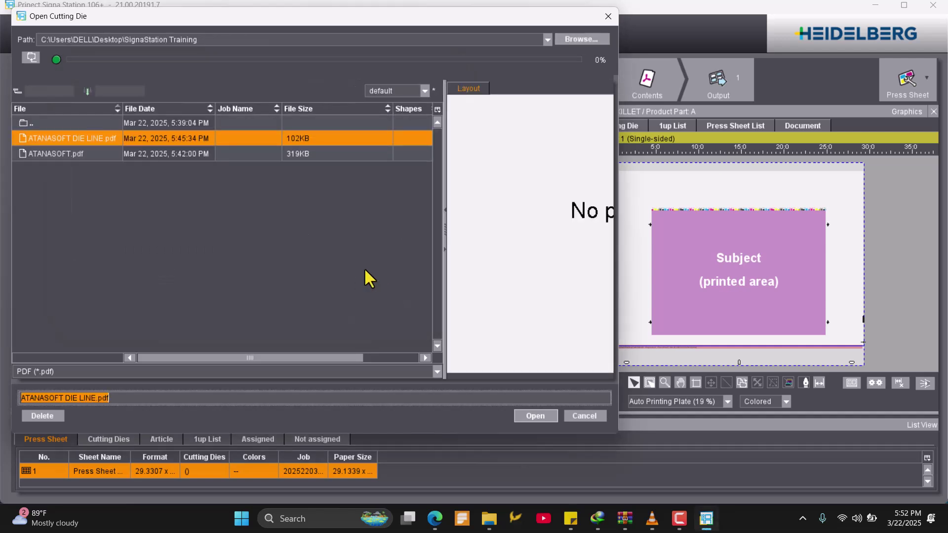
{"action": "left_click", "coordinate": [223, 138]}
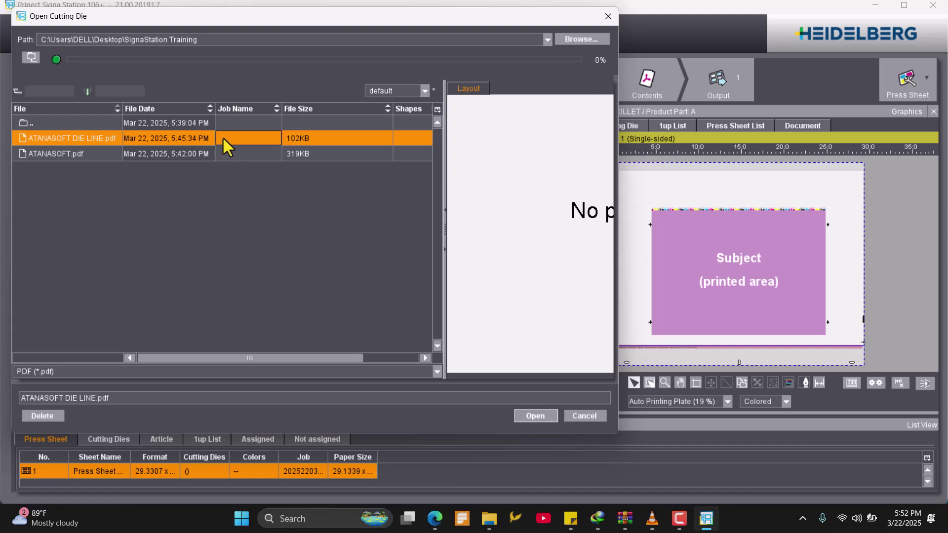
{"action": "left_click", "coordinate": [538, 415]}
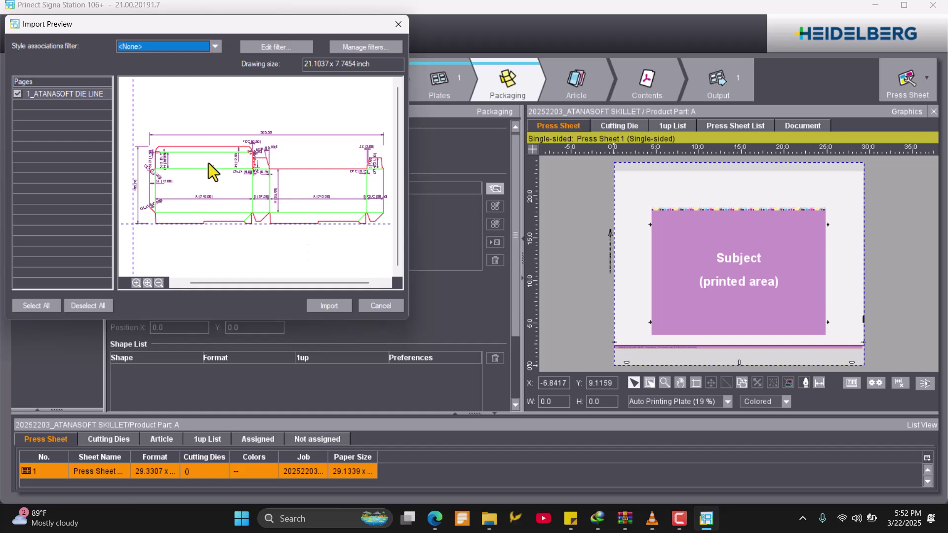
- Import page 1 of the die line with the style filter left at <None>
{"action": "left_click", "coordinate": [213, 48]}
{"action": "left_click", "coordinate": [327, 305]}
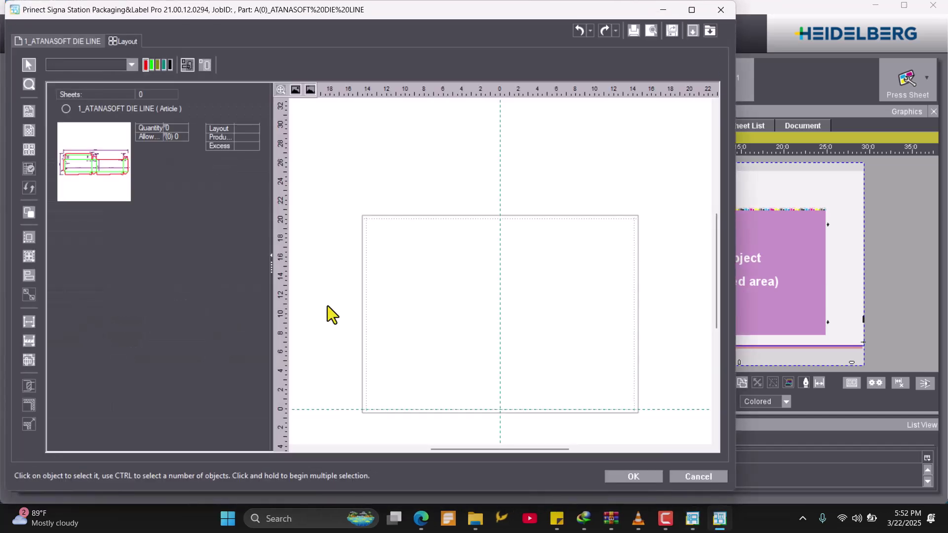
- Select and edit the 505.50 dimension text on the full die line drawing
{"action": "left_click", "coordinate": [61, 41]}
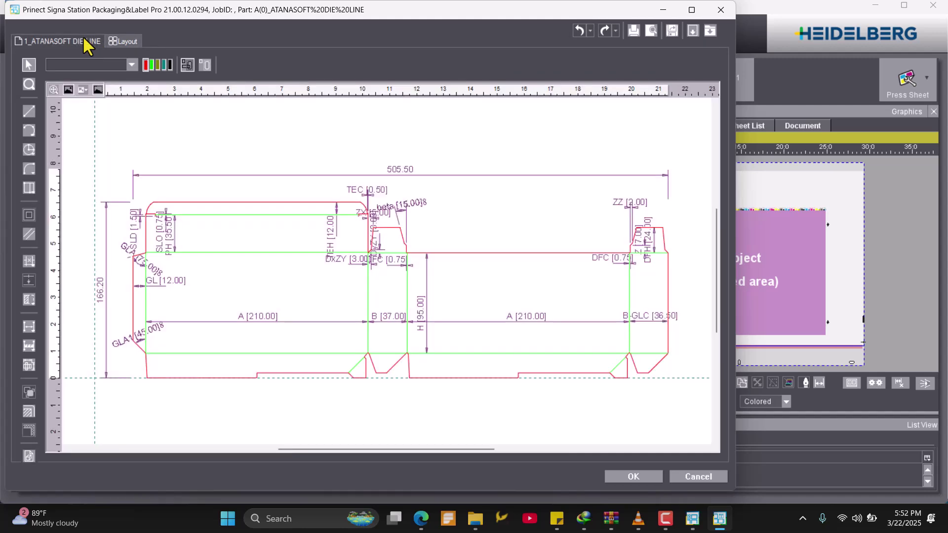
{"action": "left_click", "coordinate": [400, 170]}
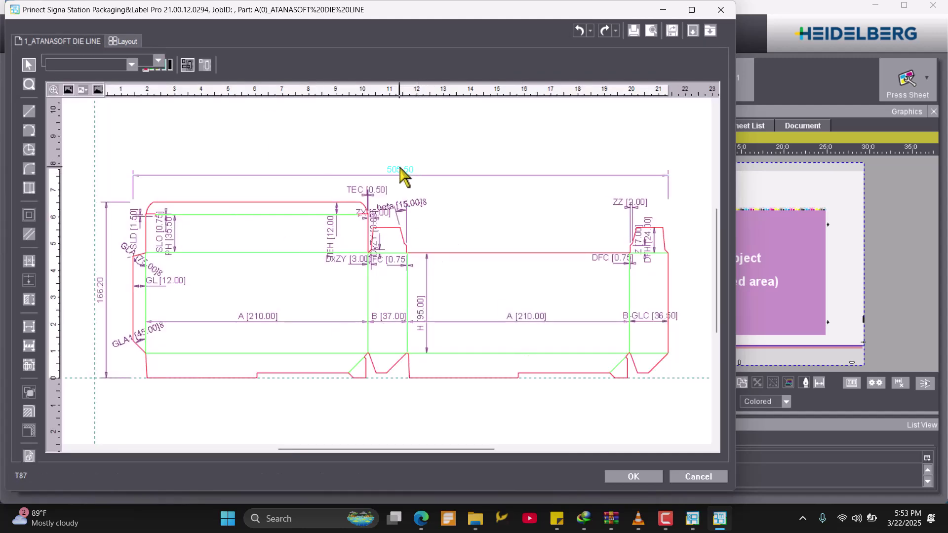
{"action": "key", "text": "BackSpace"}
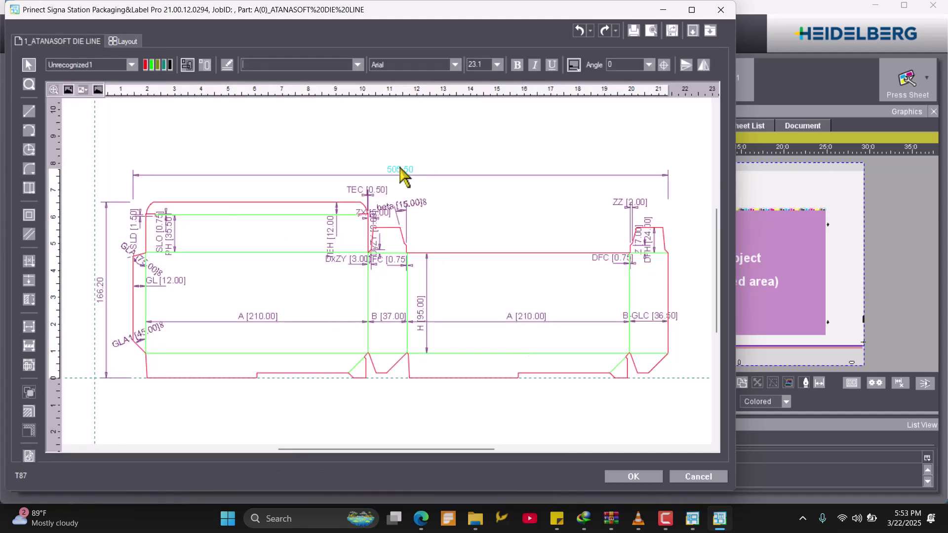
{"action": "key", "text": "Escape"}
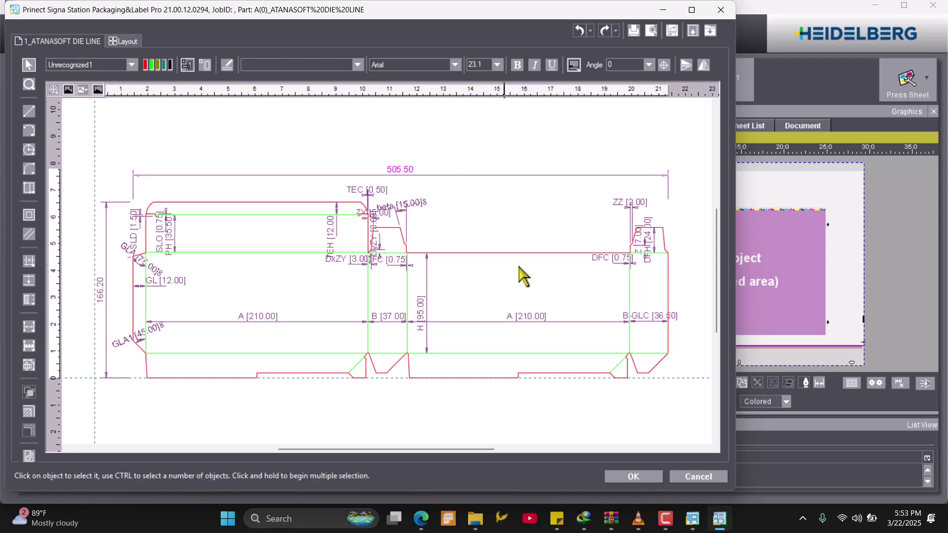
{"action": "left_click", "coordinate": [649, 66]}
{"action": "left_click", "coordinate": [648, 66]}
{"action": "left_click", "coordinate": [108, 165]}
- Give the entire die line drawing the Cutting style and return to Layout
{"action": "key", "text": "ctrl+a"}
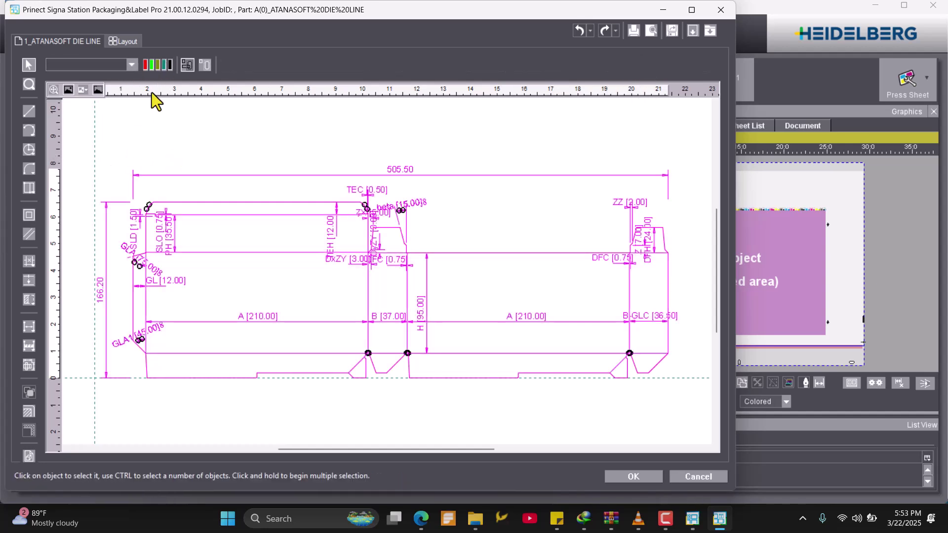
{"action": "left_click", "coordinate": [147, 64]}
{"action": "left_click", "coordinate": [169, 156]}
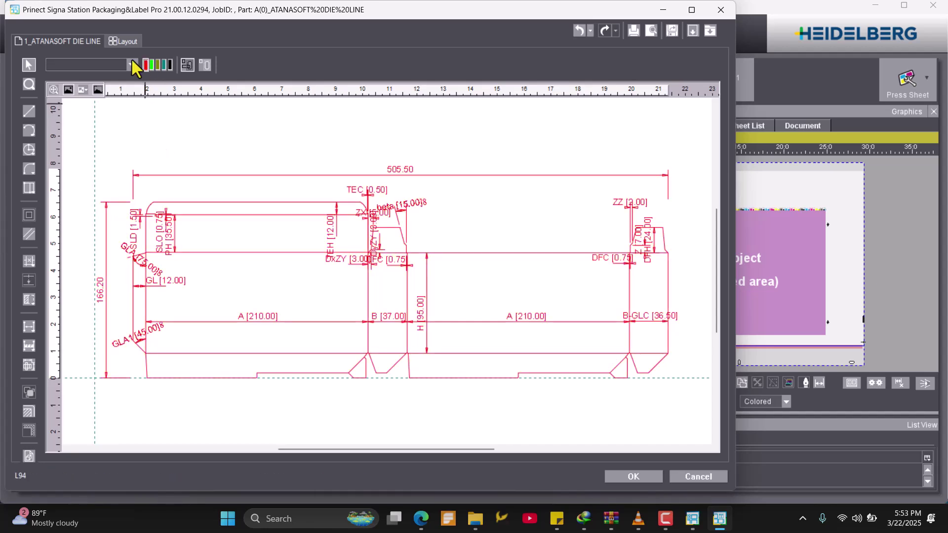
{"action": "left_click", "coordinate": [114, 38]}
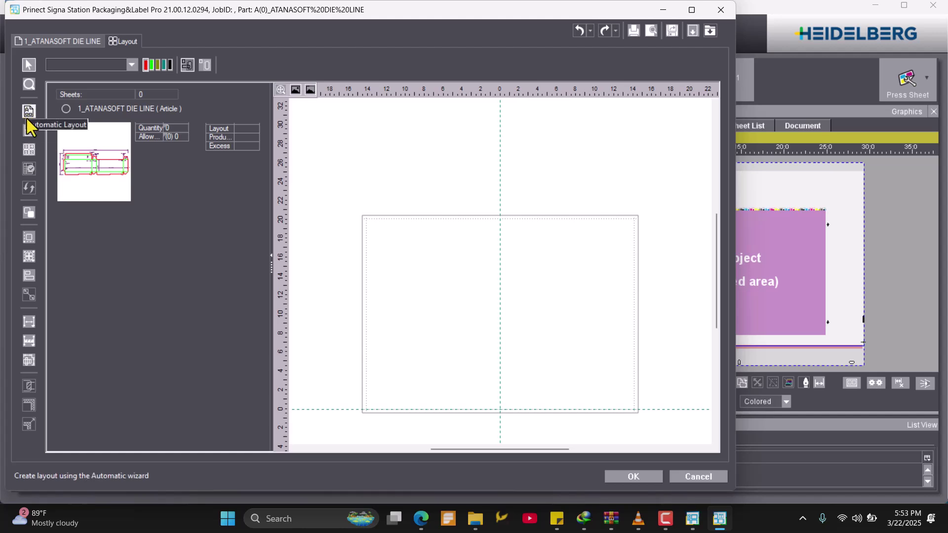
{"action": "left_click", "coordinate": [29, 132]}
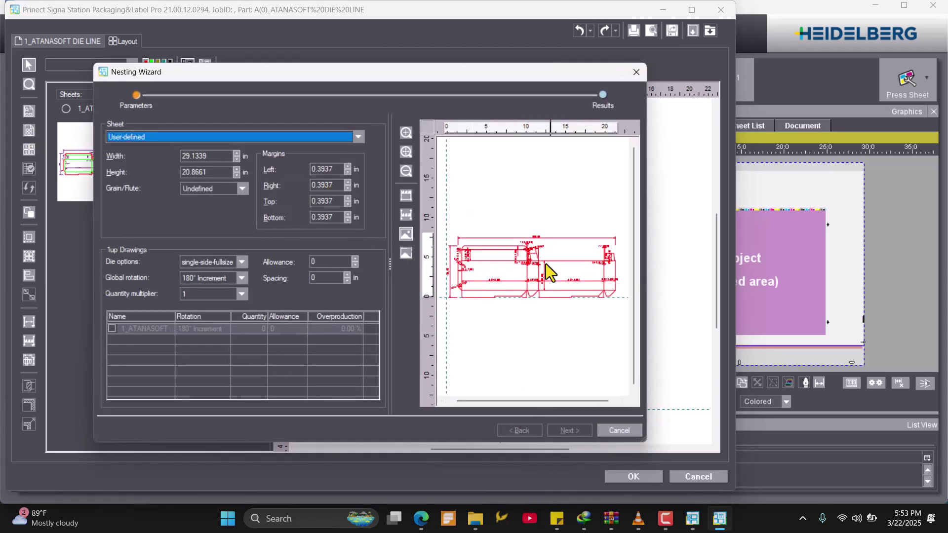
{"action": "left_click", "coordinate": [616, 430]}
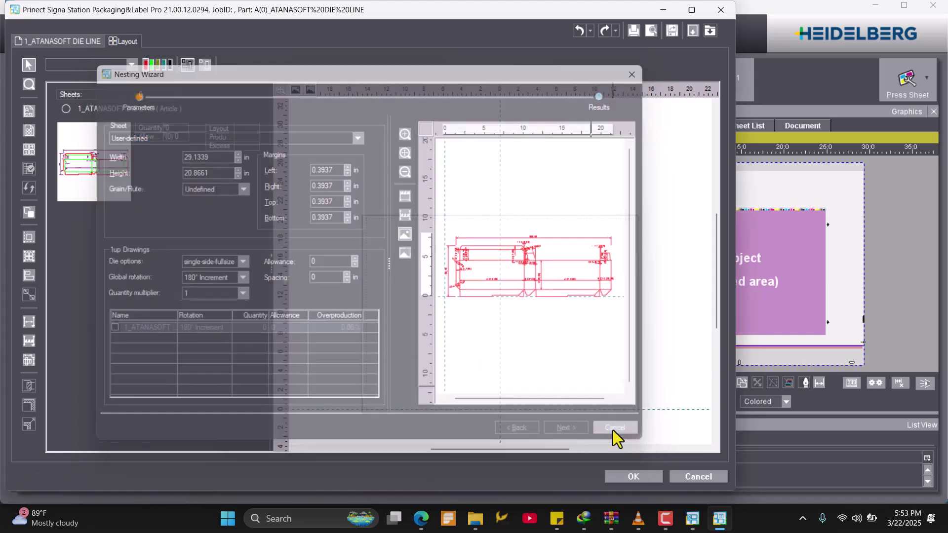
{"action": "left_click", "coordinate": [29, 149]}
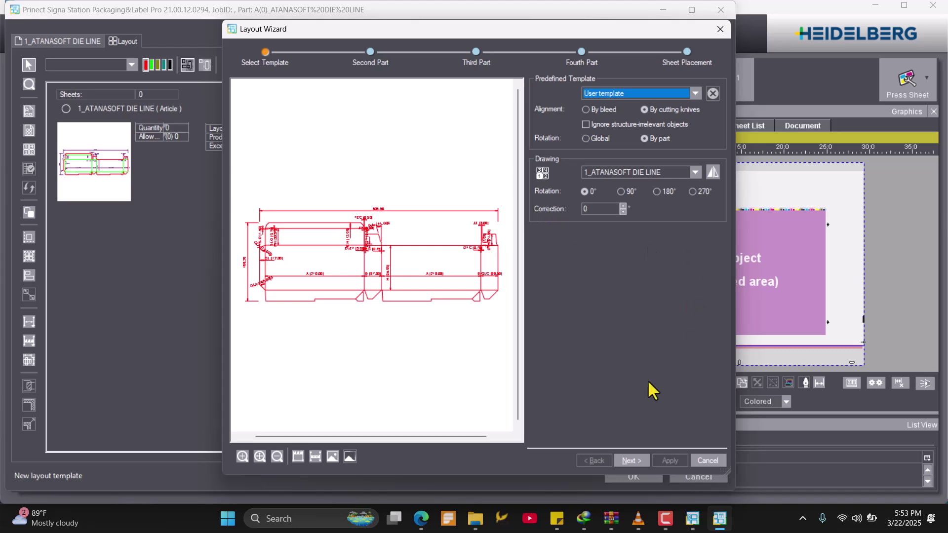
- Fill the sheet by counts with 2 rows and 1 column of the ATANASOFT die line
{"action": "left_click", "coordinate": [633, 460]}
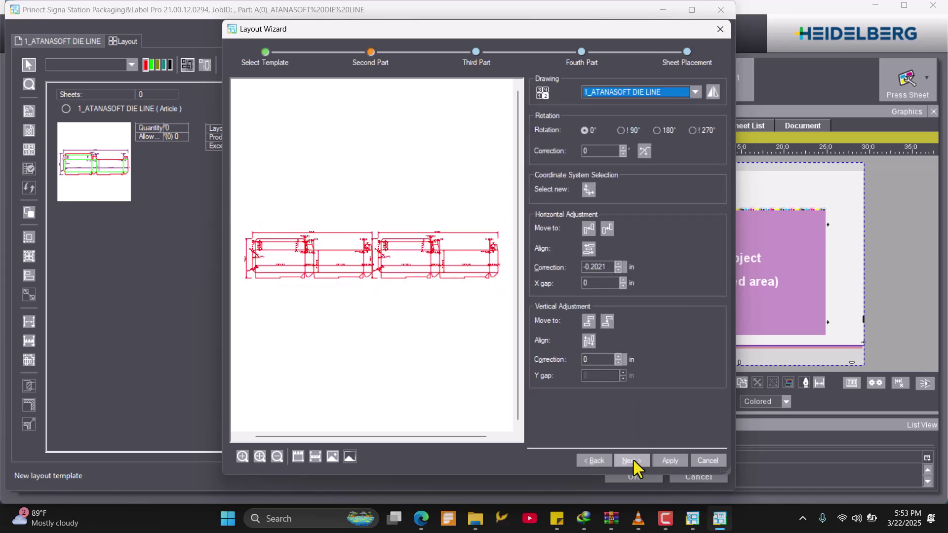
{"action": "left_click", "coordinate": [634, 460]}
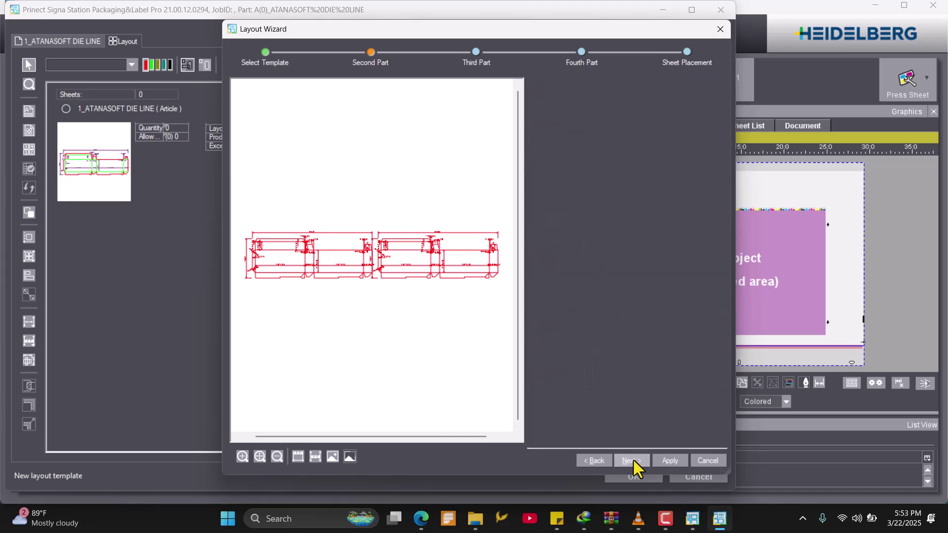
{"action": "left_click", "coordinate": [633, 460]}
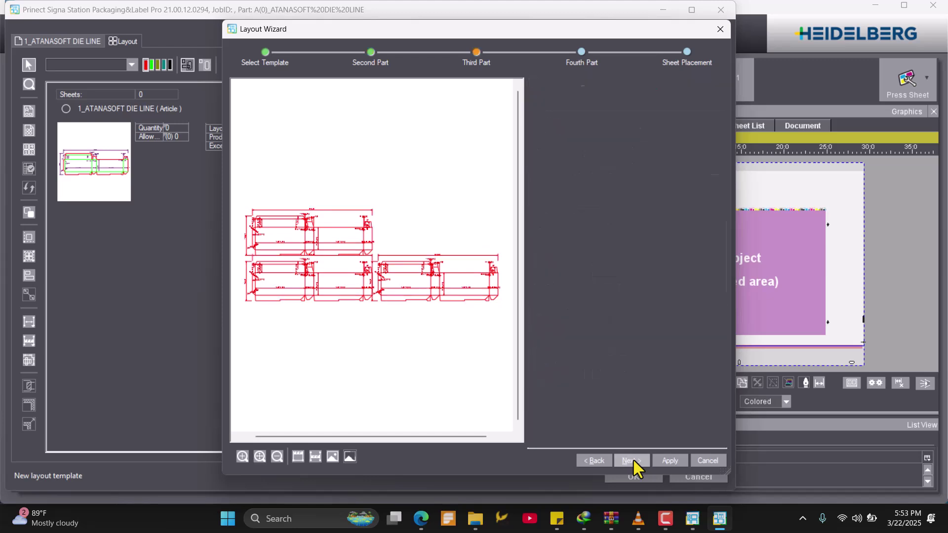
{"action": "left_click", "coordinate": [633, 460]}
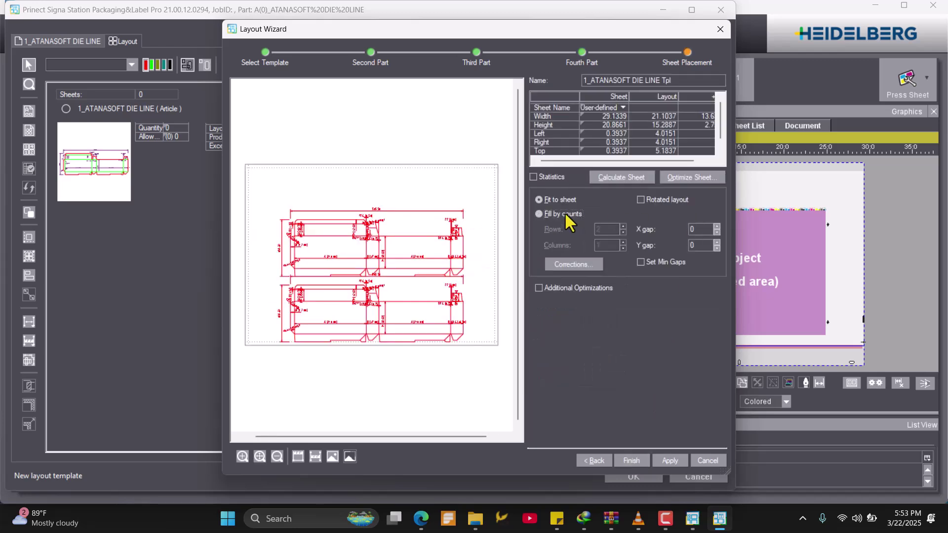
{"action": "left_click", "coordinate": [565, 214]}
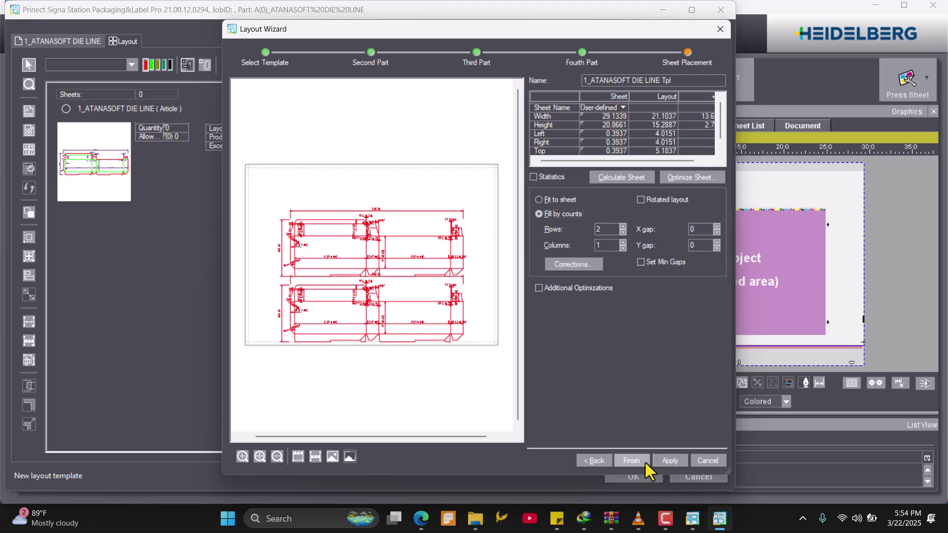
{"action": "left_click", "coordinate": [631, 461]}
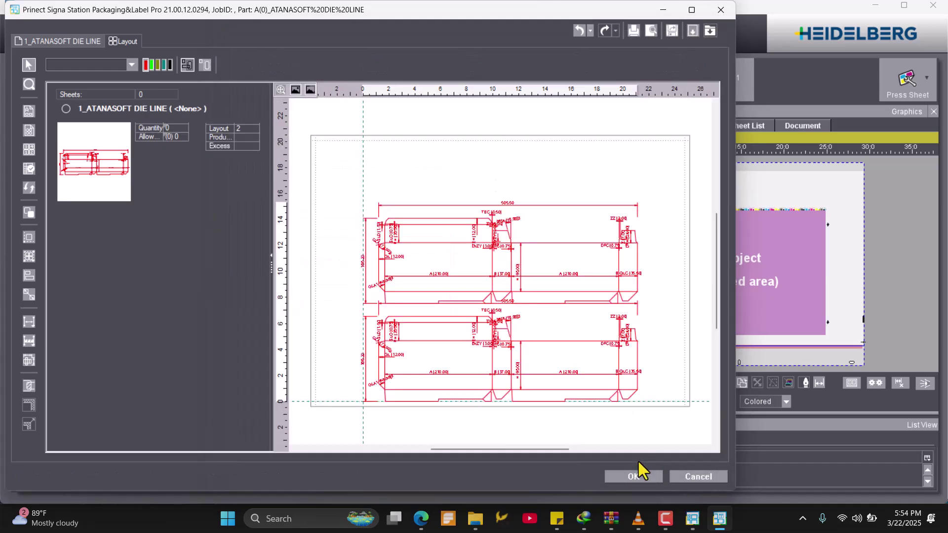
- Select the top die-line copy and set its angle to 180°
{"action": "left_click", "coordinate": [411, 226]}
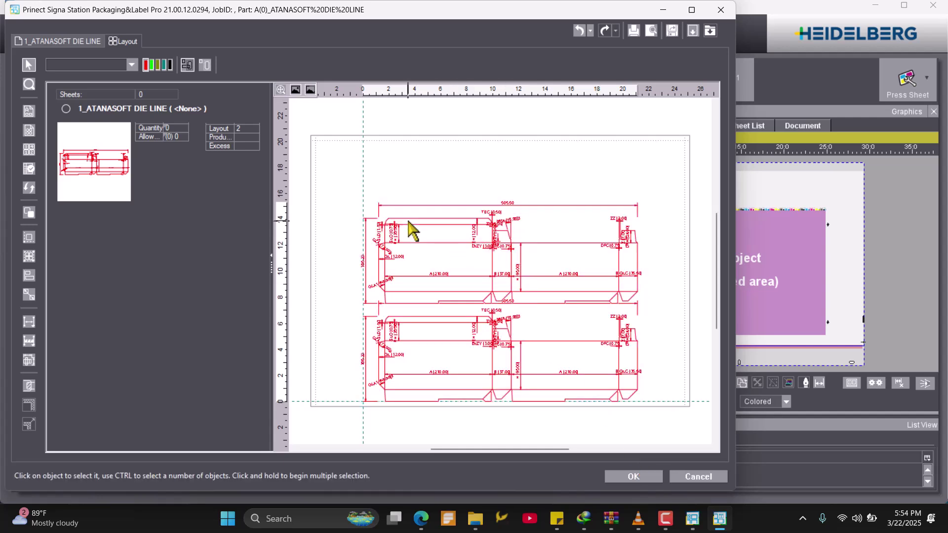
{"action": "left_click", "coordinate": [433, 236]}
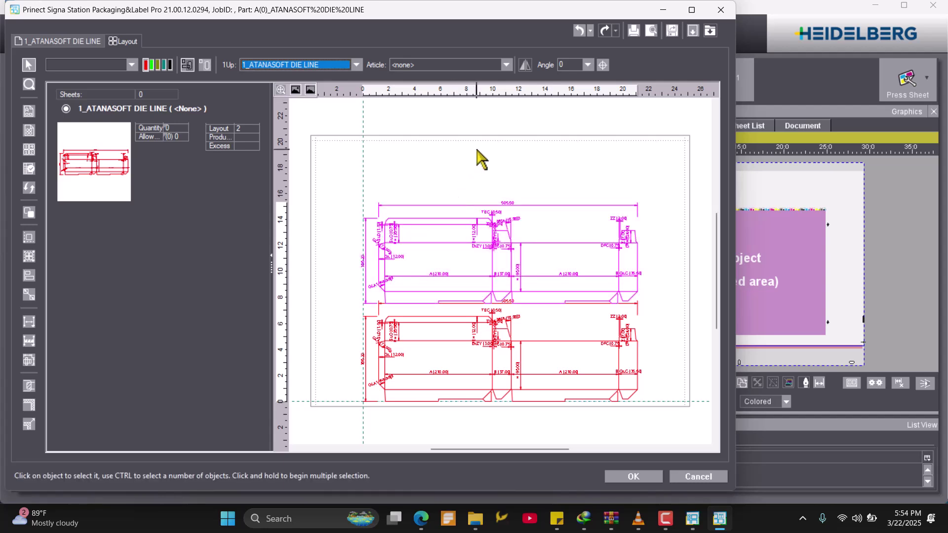
{"action": "left_click", "coordinate": [588, 64]}
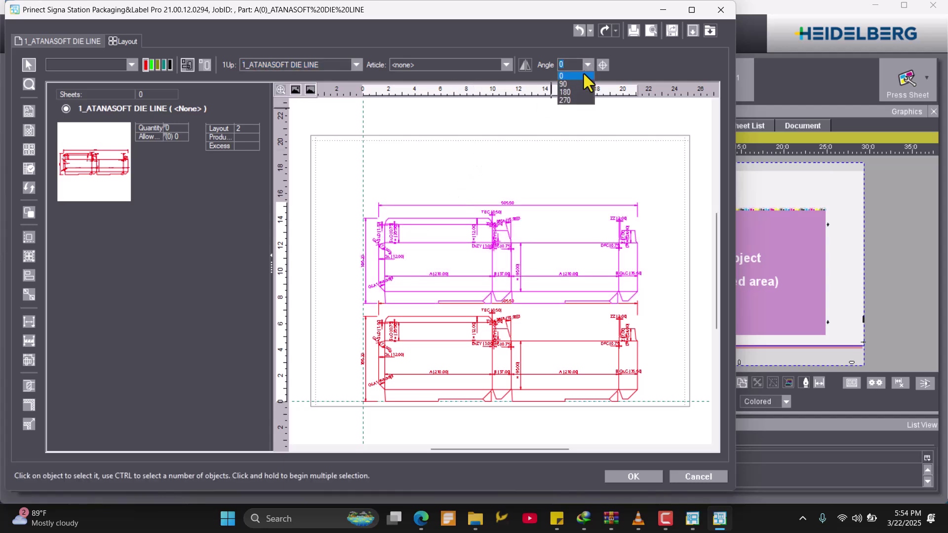
{"action": "left_click", "coordinate": [568, 92]}
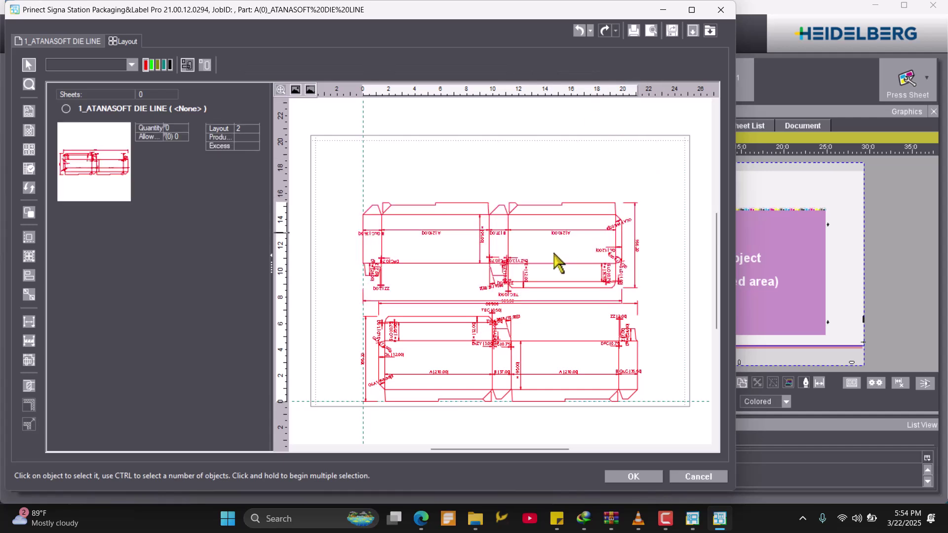
- Try dragging the rotated top copy downward, then cancel and revert the move
{"action": "left_click", "coordinate": [543, 239]}
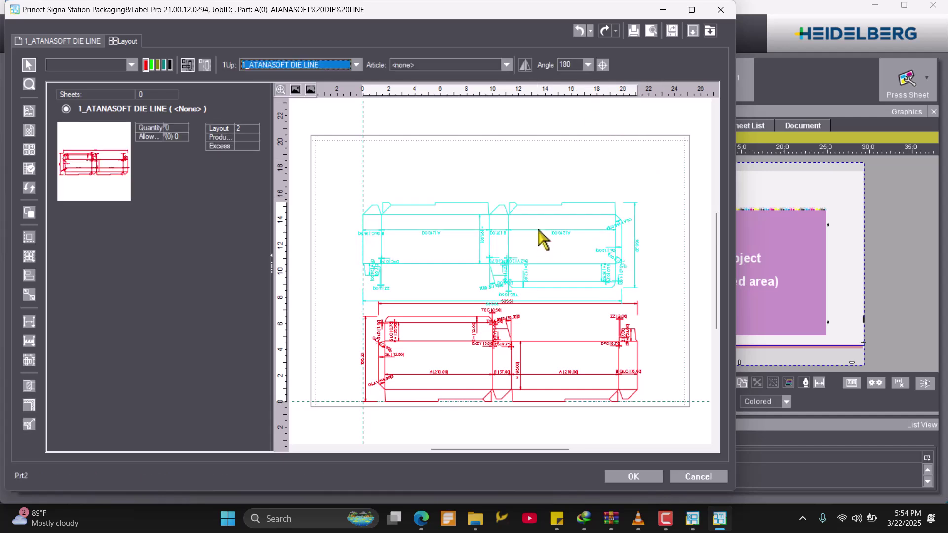
{"action": "mouse_move", "coordinate": [543, 239]}
{"action": "left_mouse_down"}
{"action": "mouse_move", "coordinate": [544, 280]}
{"action": "mouse_move", "coordinate": [557, 257]}
{"action": "left_mouse_up"}
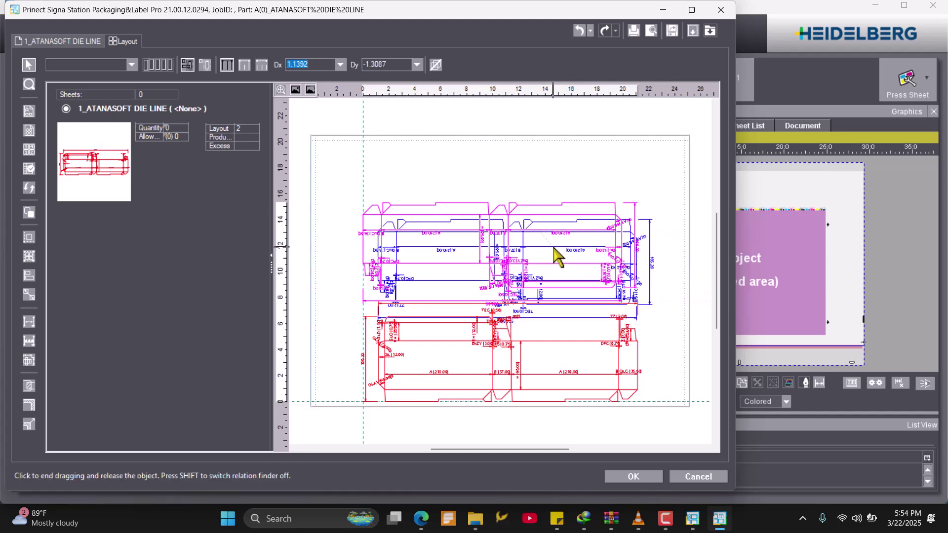
{"action": "left_click", "coordinate": [557, 258]}
{"action": "left_click", "coordinate": [577, 298]}
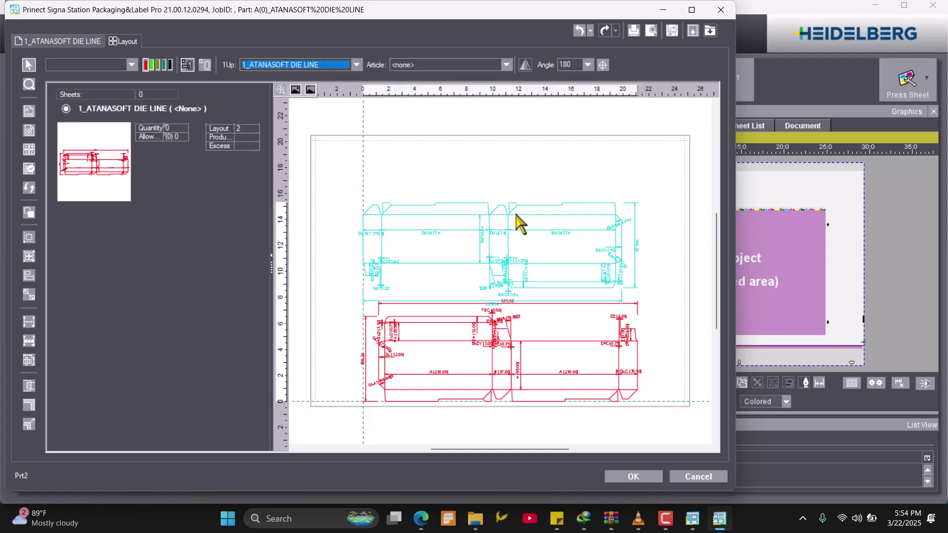
{"action": "key", "text": "Escape"}
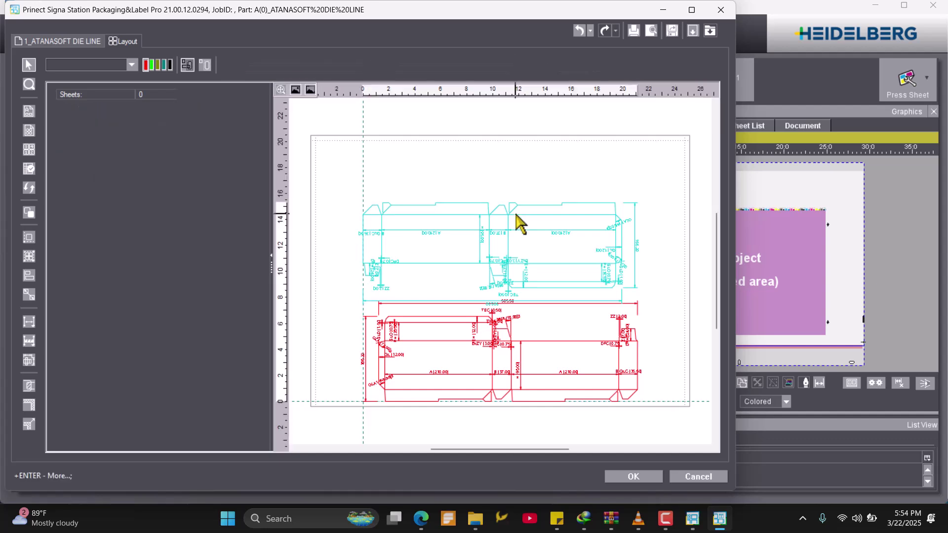
{"action": "left_click", "coordinate": [519, 223]}
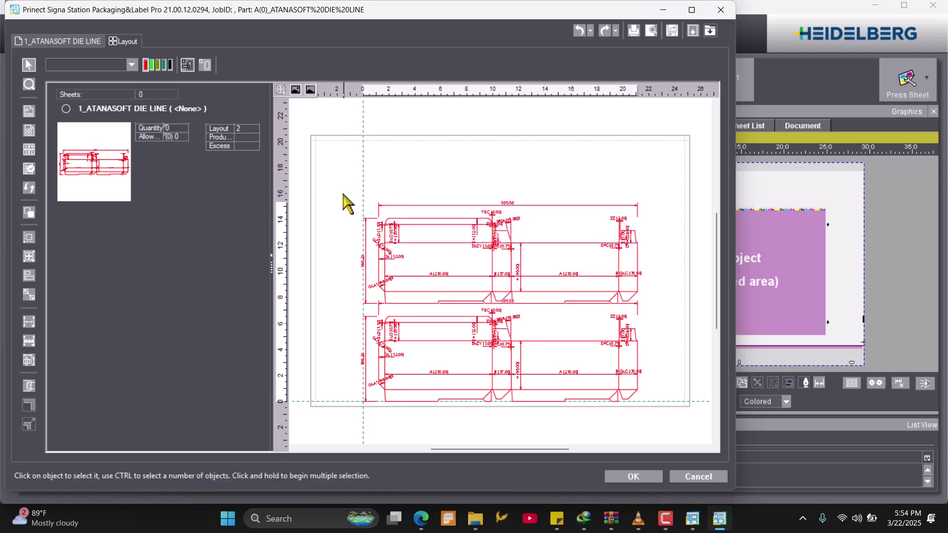
- Box-select the top copy, rotate it 180° and nest it against the lower copy
{"action": "left_click_drag", "start_coordinate": [347, 204], "coordinate": [656, 302]}
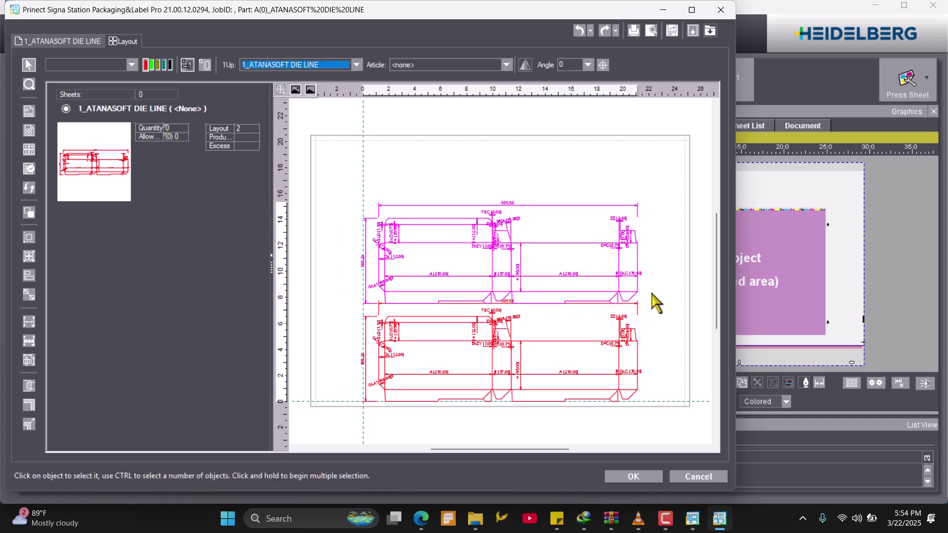
{"action": "left_click", "coordinate": [587, 65]}
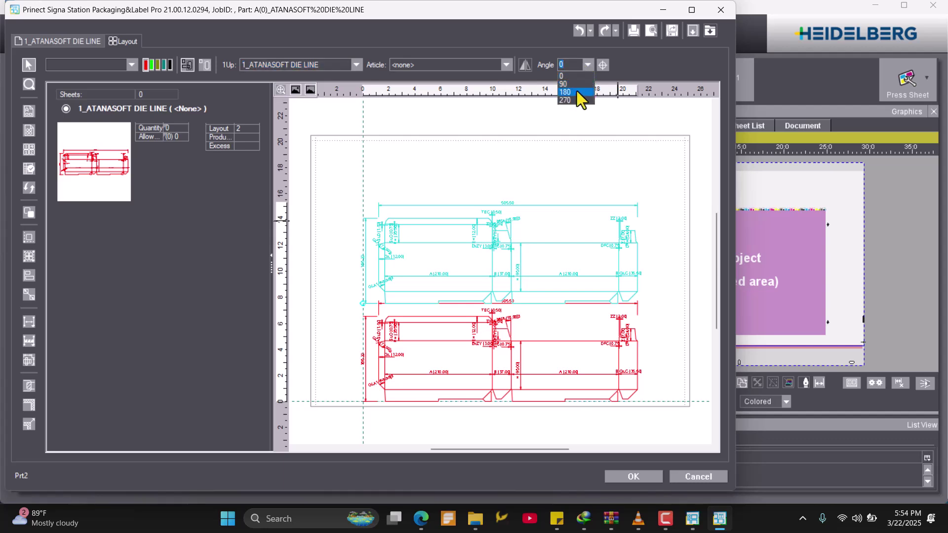
{"action": "left_click", "coordinate": [577, 93]}
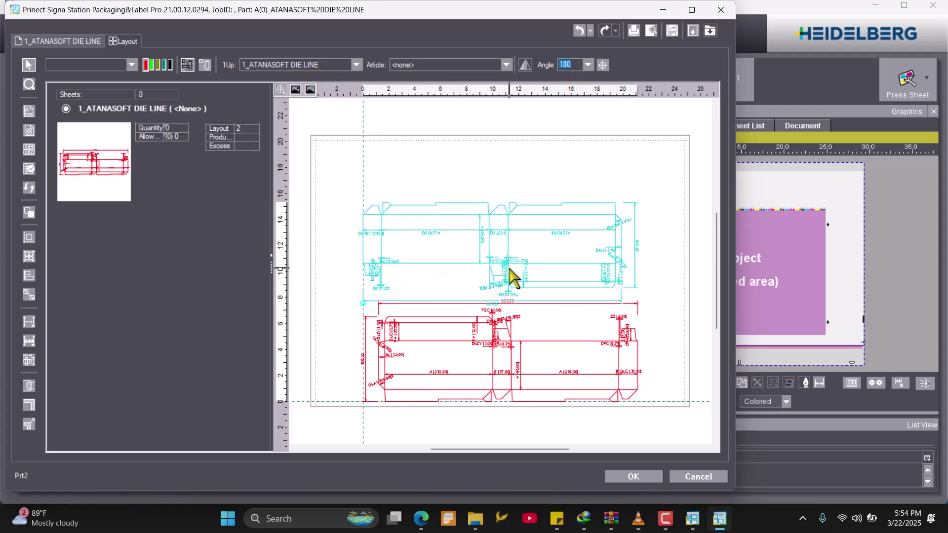
{"action": "left_click_drag", "start_coordinate": [514, 278], "coordinate": [512, 303]}
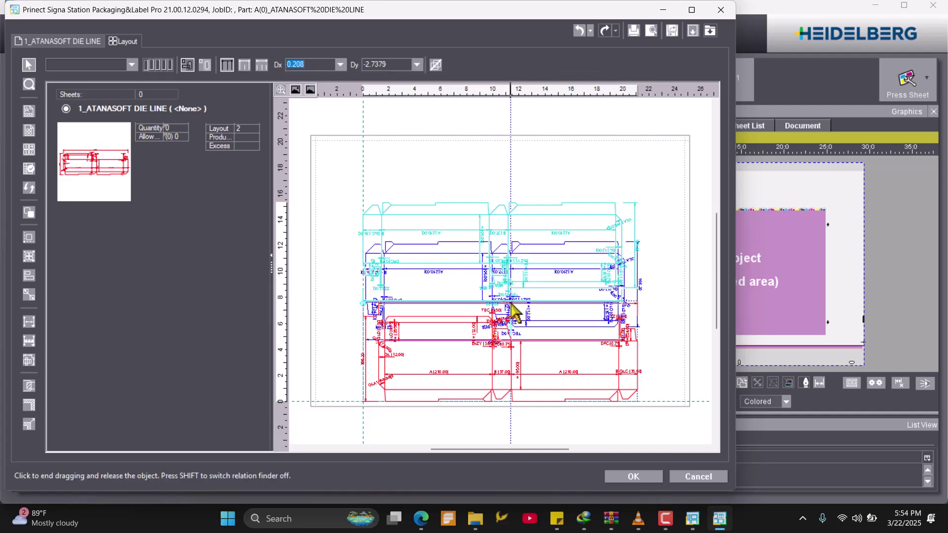
{"action": "left_click", "coordinate": [511, 302]}
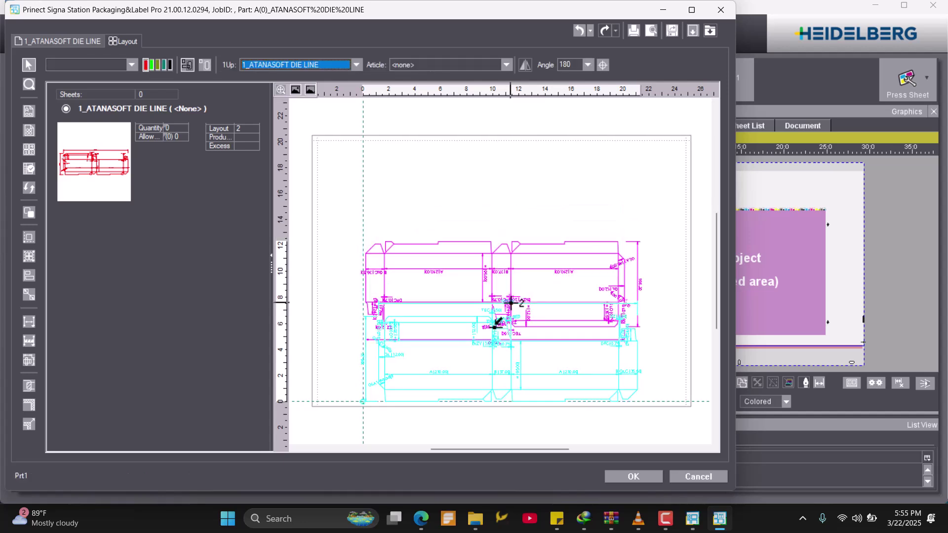
{"action": "left_click", "coordinate": [426, 165]}
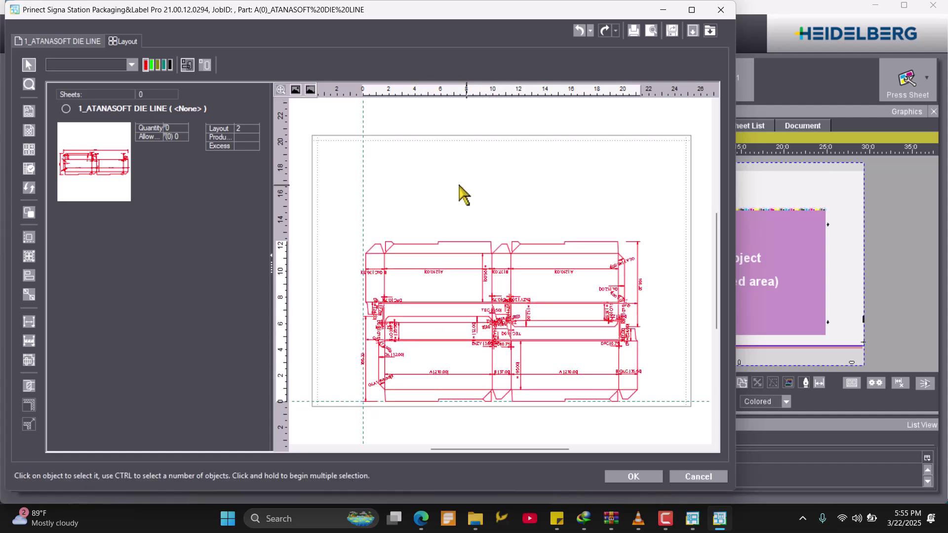
{"action": "left_click", "coordinate": [485, 256]}
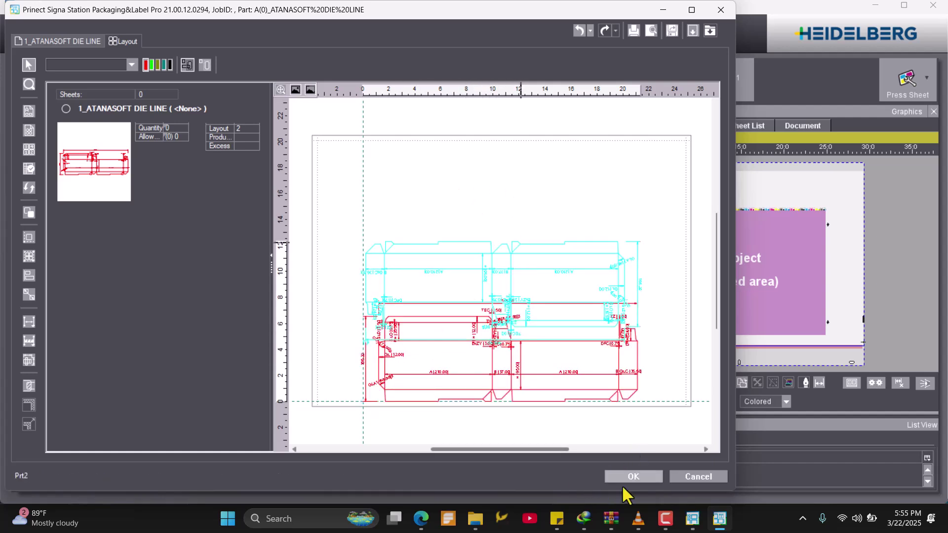
- Accept the nested two-up layout and move through Article to the Contents step
{"action": "left_click", "coordinate": [634, 476]}
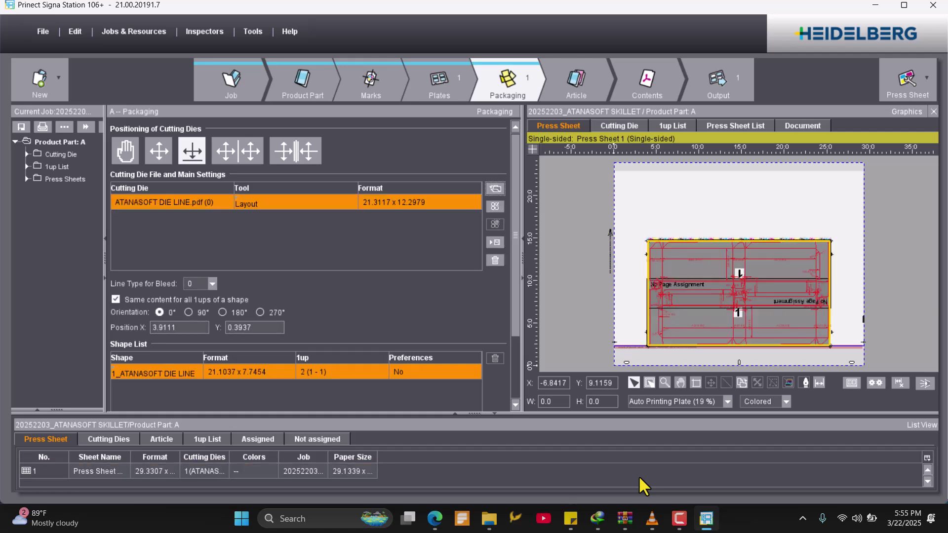
{"action": "left_click", "coordinate": [582, 87]}
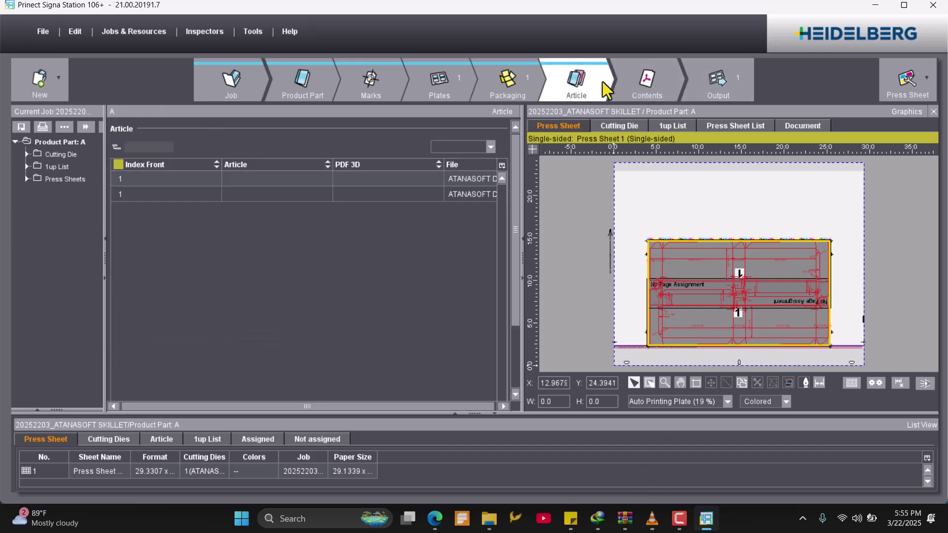
{"action": "left_click", "coordinate": [659, 97]}
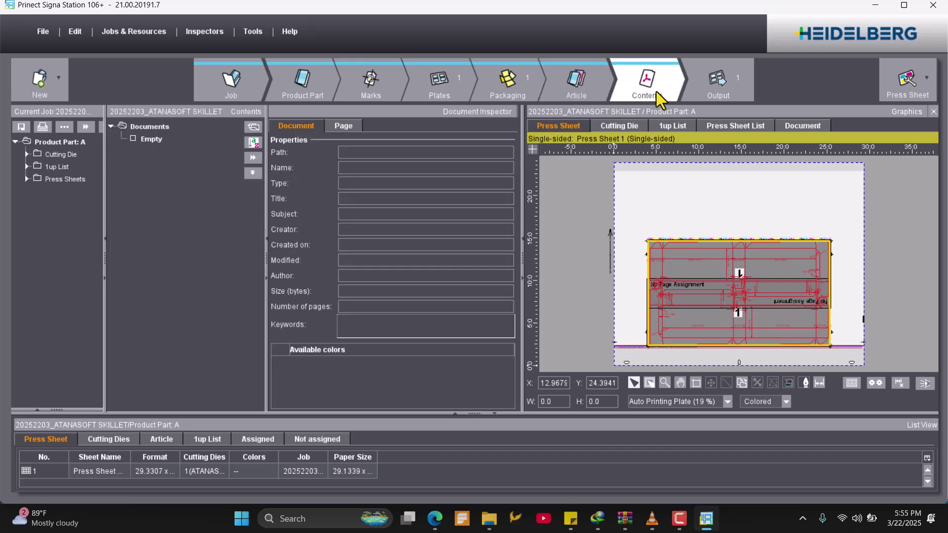
- Add ATANASOFT.pdf from Desktop > SignaStation Training as the job's PDF document
{"action": "left_click", "coordinate": [252, 132]}
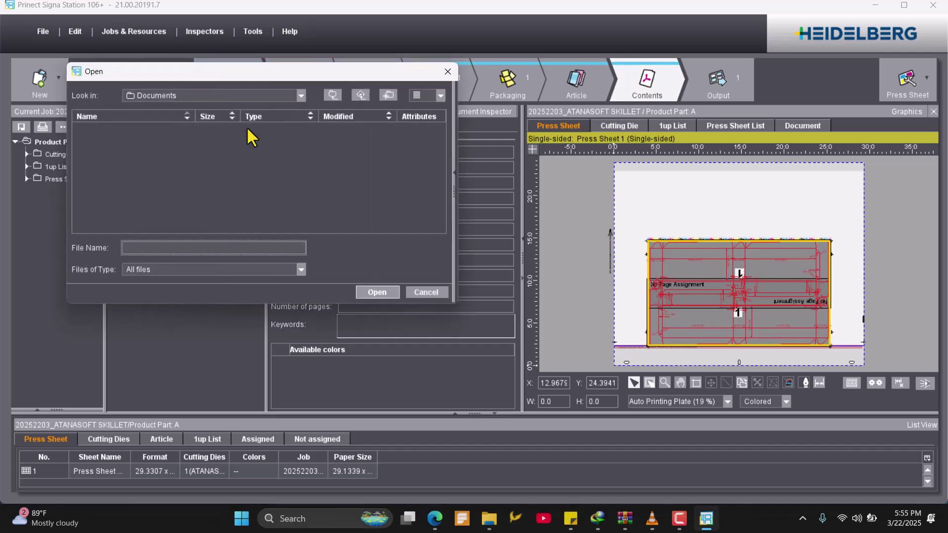
{"action": "left_click", "coordinate": [301, 96]}
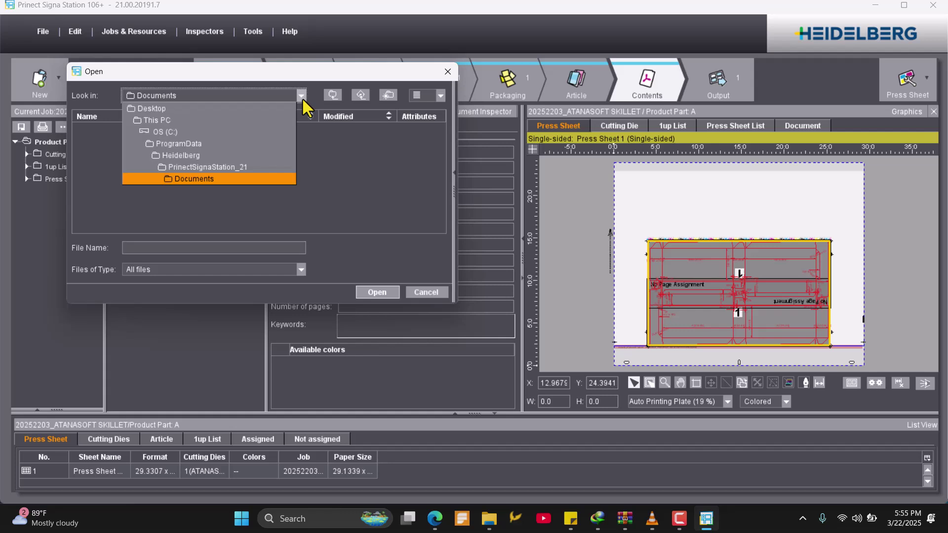
{"action": "left_click", "coordinate": [230, 110]}
{"action": "scroll", "coordinate": [250, 152], "scroll_direction": "down", "scroll_amount": 3}
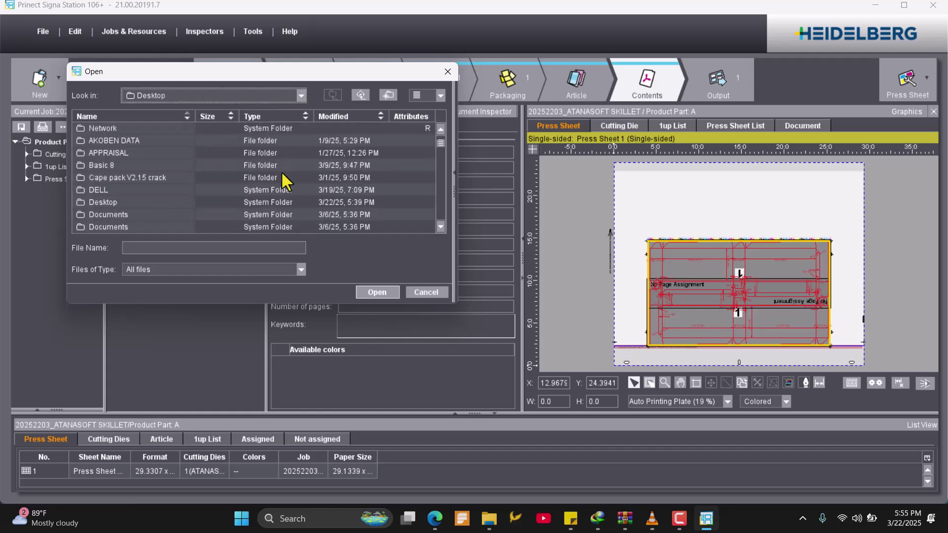
{"action": "scroll", "coordinate": [284, 182], "scroll_direction": "down", "scroll_amount": 3}
{"action": "scroll", "coordinate": [284, 182], "scroll_direction": "down", "scroll_amount": 2}
{"action": "scroll", "coordinate": [284, 181], "scroll_direction": "down", "scroll_amount": 2}
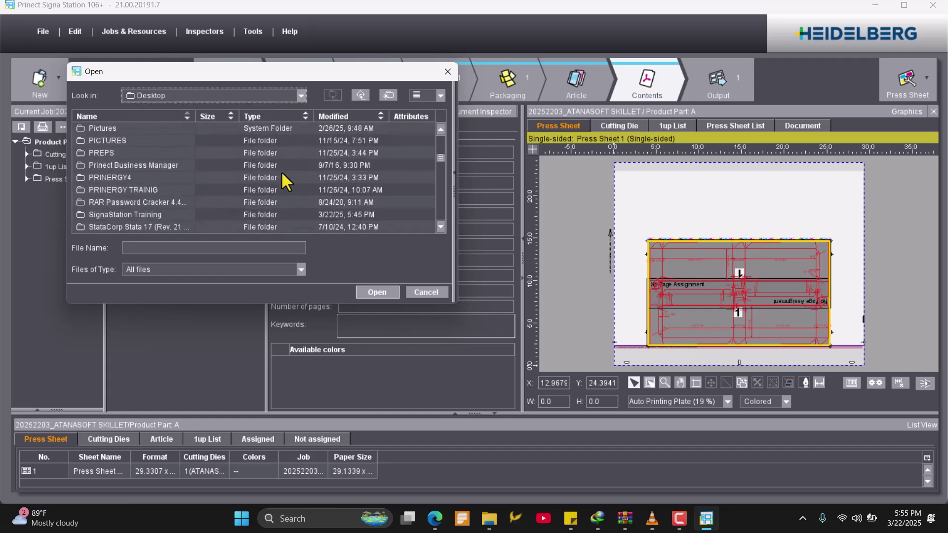
{"action": "left_click", "coordinate": [171, 214]}
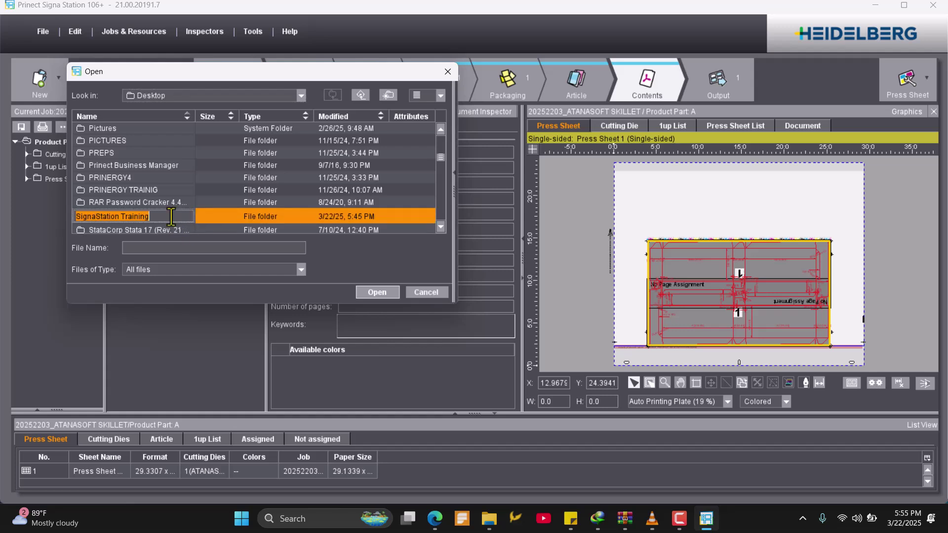
{"action": "double_click", "coordinate": [136, 216]}
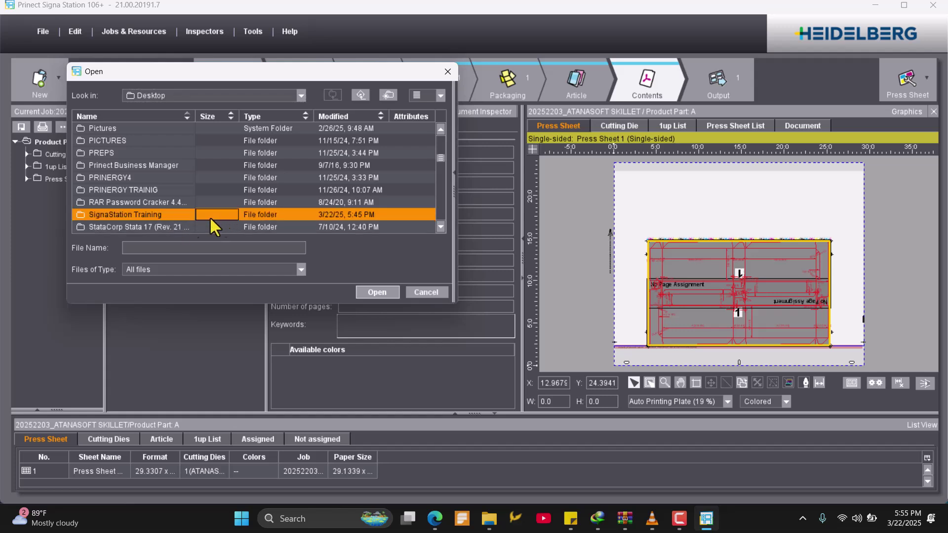
{"action": "double_click", "coordinate": [106, 216]}
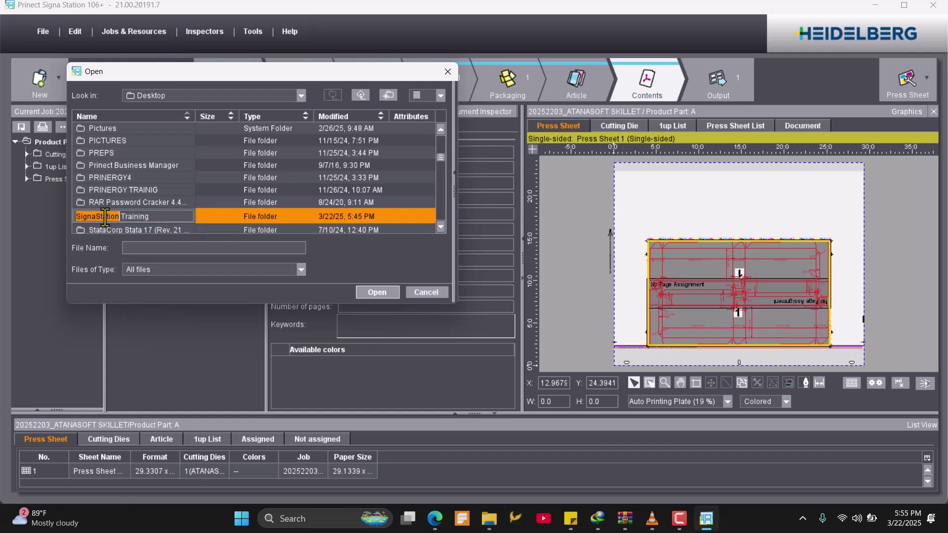
{"action": "left_click", "coordinate": [247, 214]}
{"action": "left_click", "coordinate": [379, 293]}
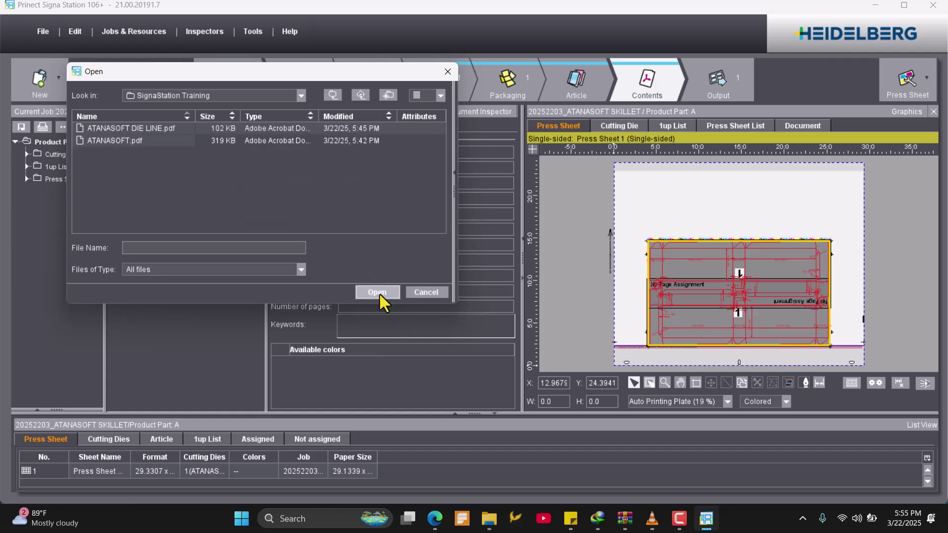
{"action": "left_click", "coordinate": [171, 141]}
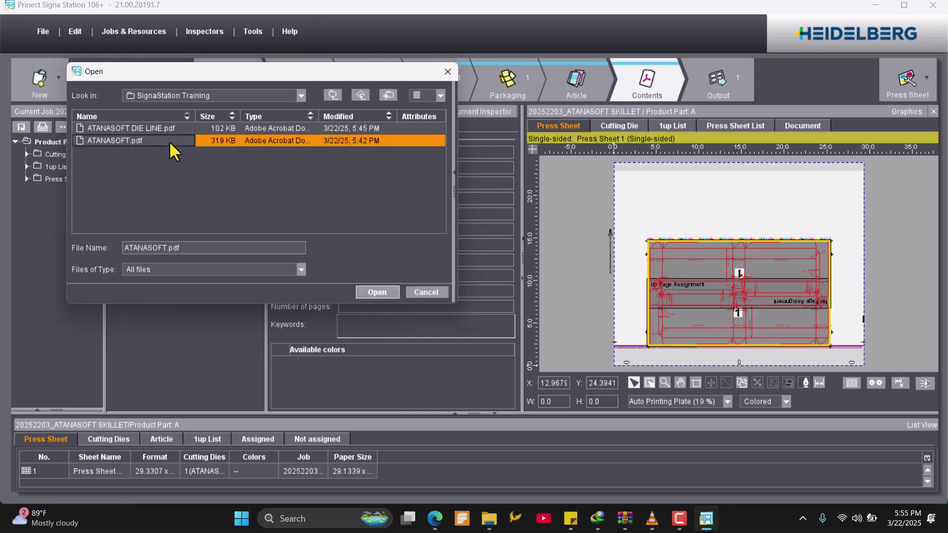
{"action": "left_click", "coordinate": [377, 291]}
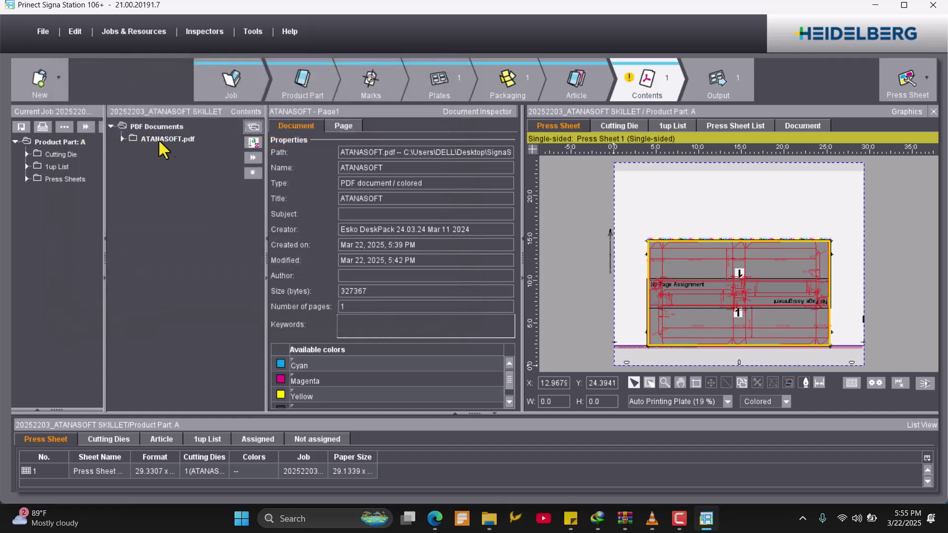
- Assign ATANASOFT.pdf pages to the die-line positions, accepting the size difference
{"action": "right_click", "coordinate": [157, 141]}
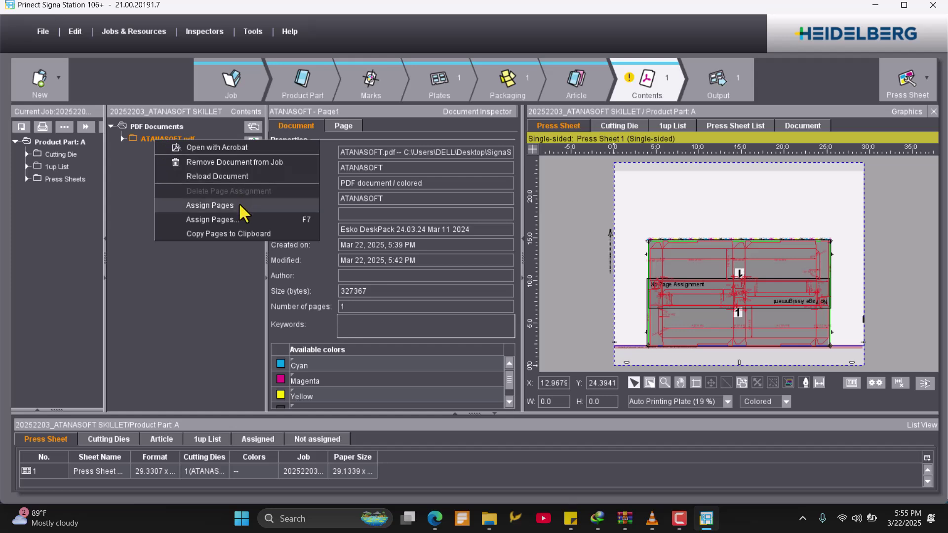
{"action": "left_click", "coordinate": [210, 205]}
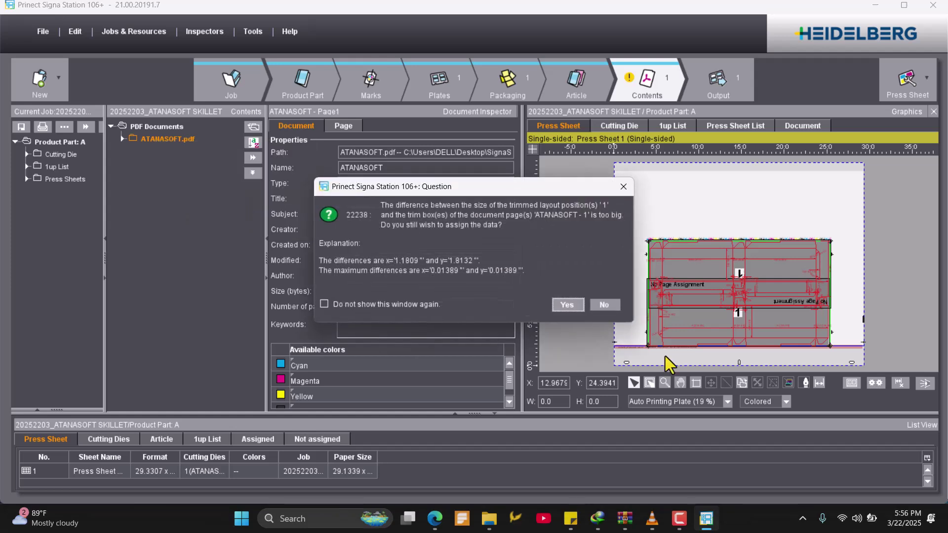
{"action": "left_click", "coordinate": [568, 305]}
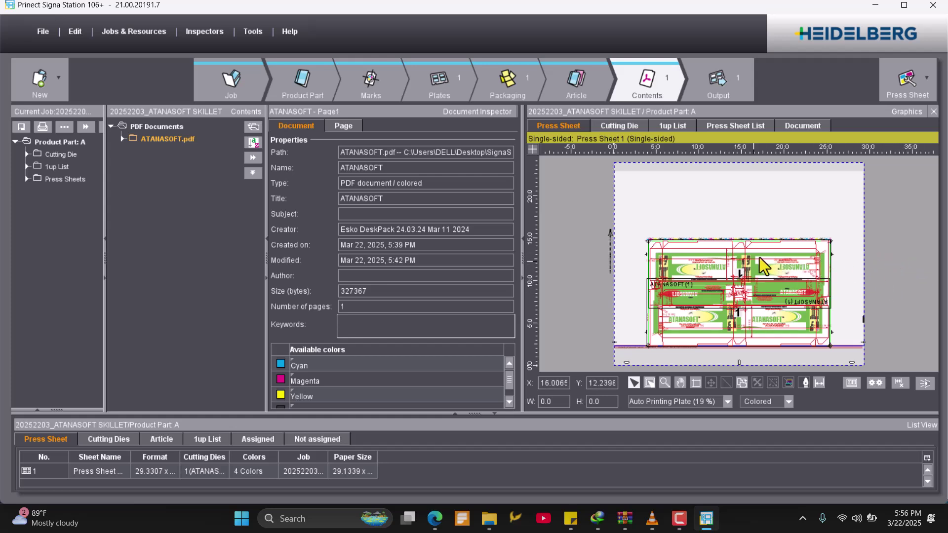
{"action": "left_click", "coordinate": [716, 289]}
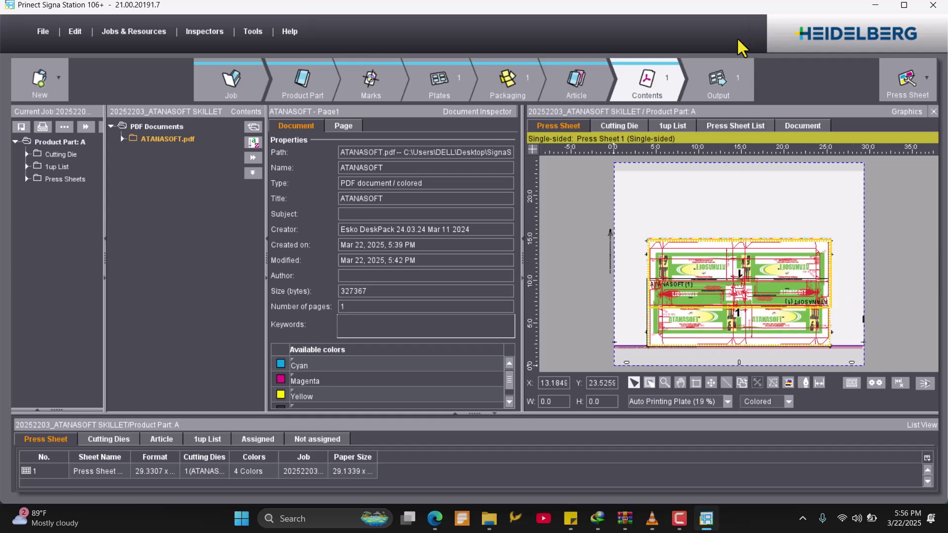
- Output Press Sheet 1 as PDF 20252203_ATANASOFT SKILLET into Desktop > SignaStation Training
{"action": "left_click", "coordinate": [717, 85]}
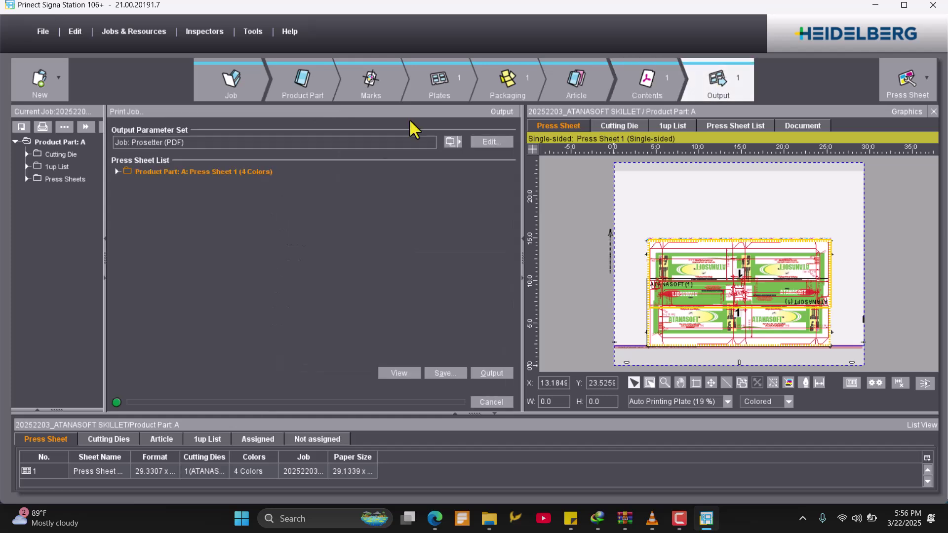
{"action": "left_click", "coordinate": [447, 372]}
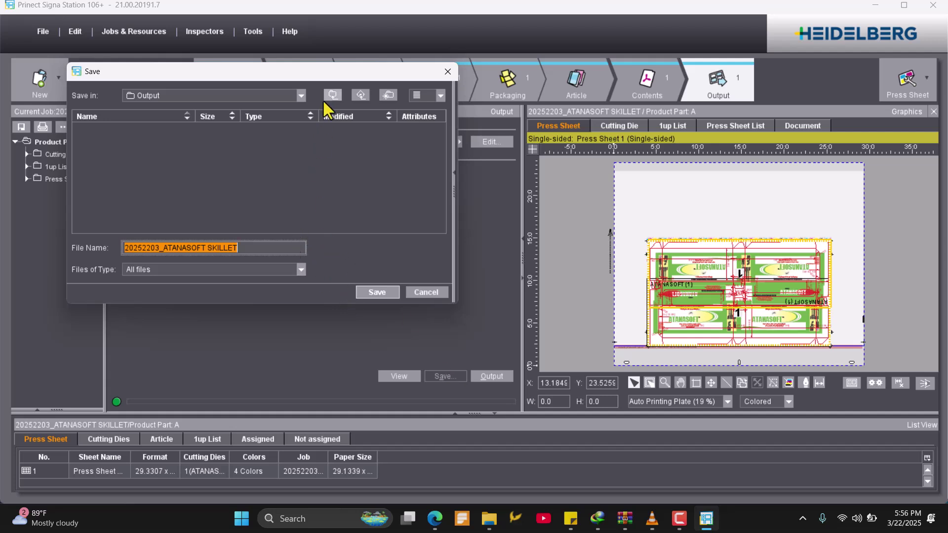
{"action": "left_click", "coordinate": [301, 95]}
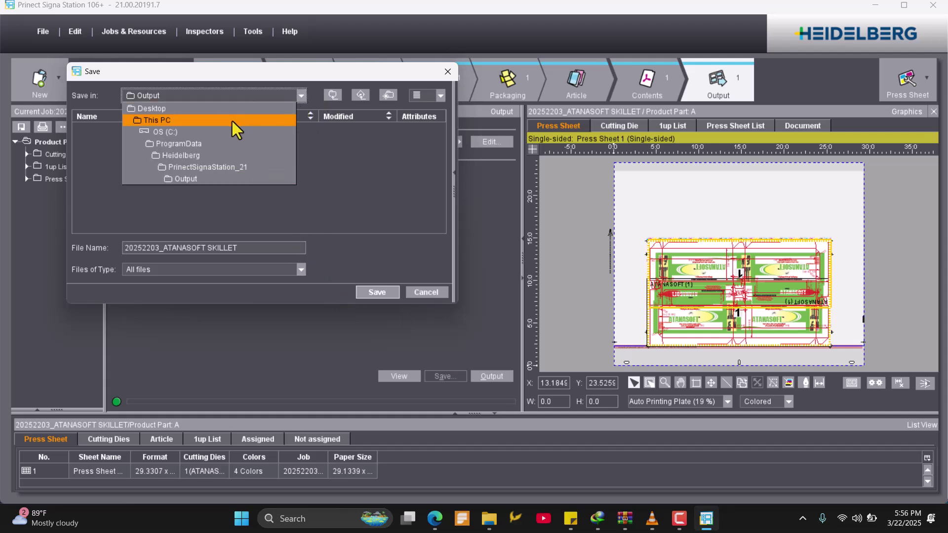
{"action": "left_click", "coordinate": [223, 110]}
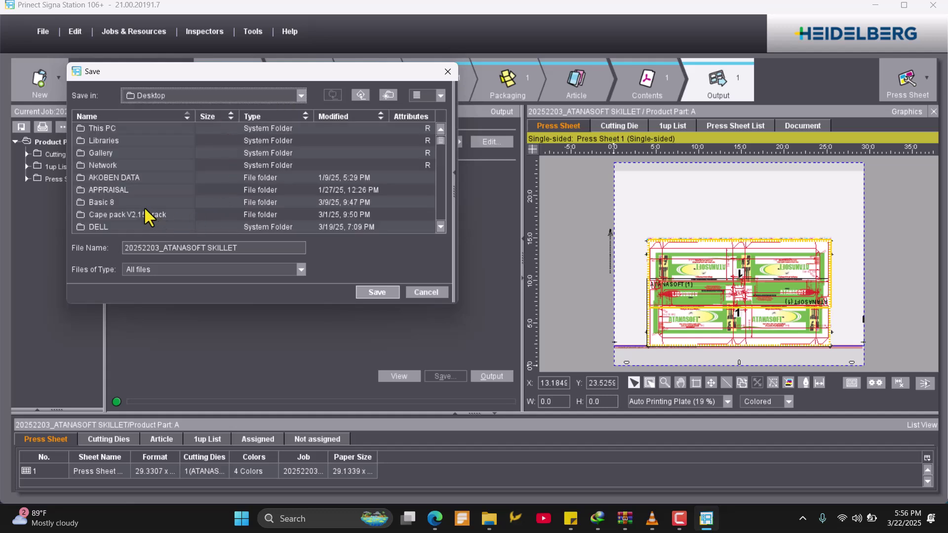
{"action": "scroll", "coordinate": [145, 207], "scroll_direction": "down", "scroll_amount": 3}
{"action": "scroll", "coordinate": [142, 205], "scroll_direction": "down", "scroll_amount": 3}
{"action": "scroll", "coordinate": [142, 206], "scroll_direction": "down", "scroll_amount": 3}
{"action": "scroll", "coordinate": [142, 205], "scroll_direction": "down", "scroll_amount": 3}
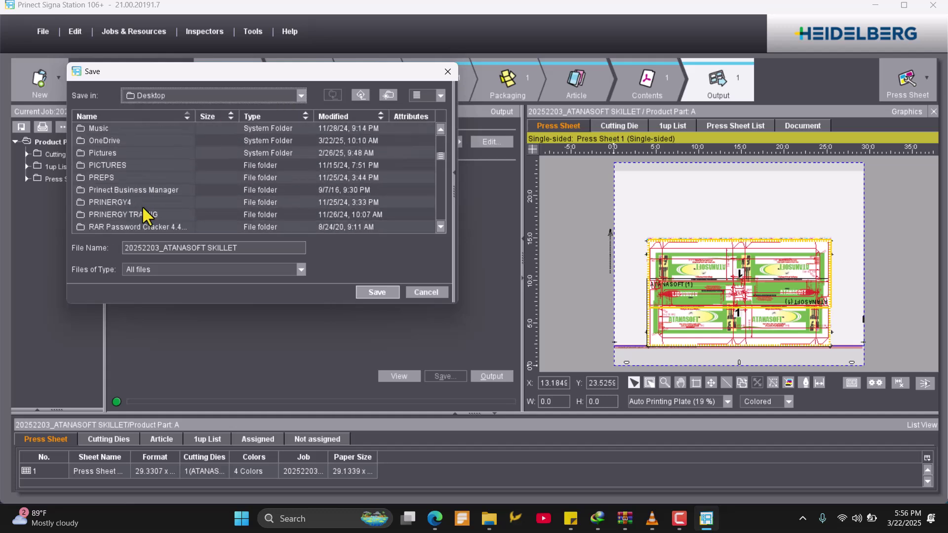
{"action": "scroll", "coordinate": [141, 205], "scroll_direction": "down", "scroll_amount": 1}
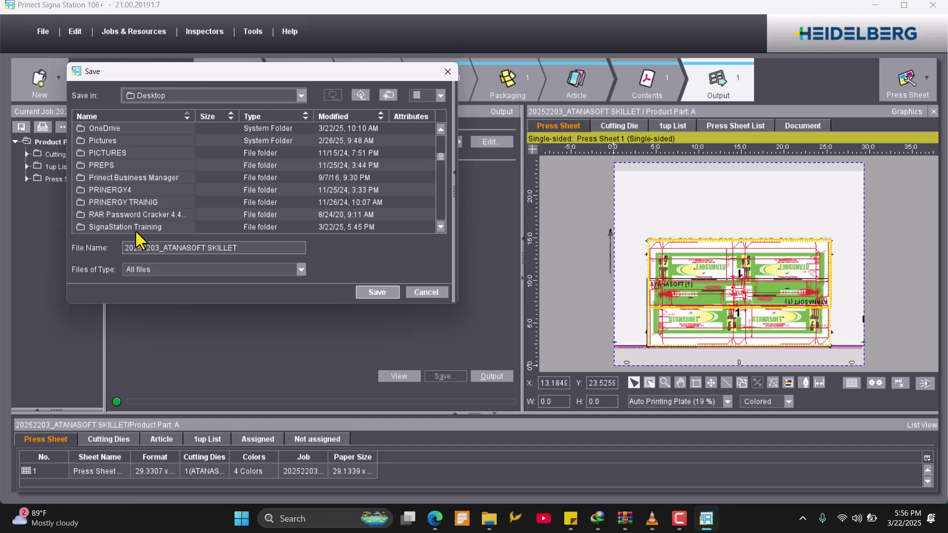
{"action": "double_click", "coordinate": [135, 227]}
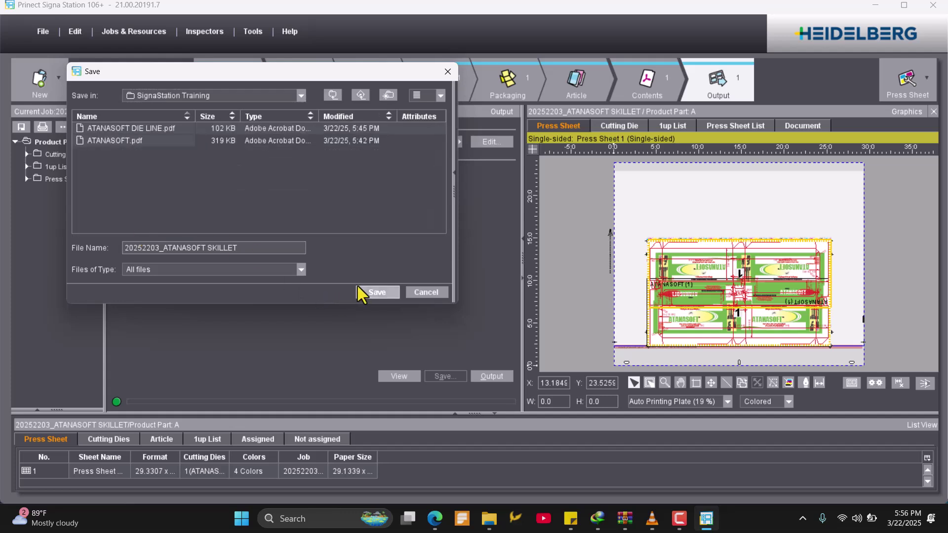
{"action": "left_click", "coordinate": [377, 288]}
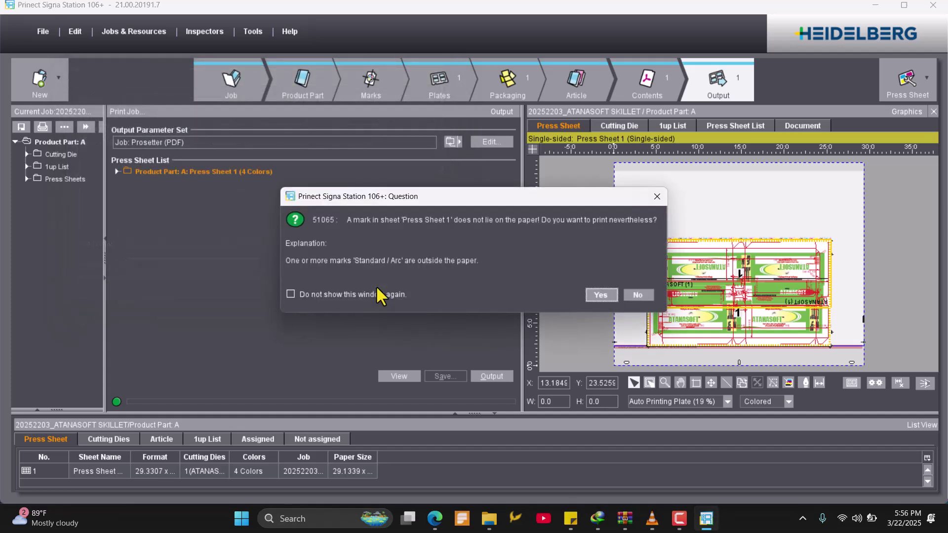
{"action": "left_click", "coordinate": [604, 300]}
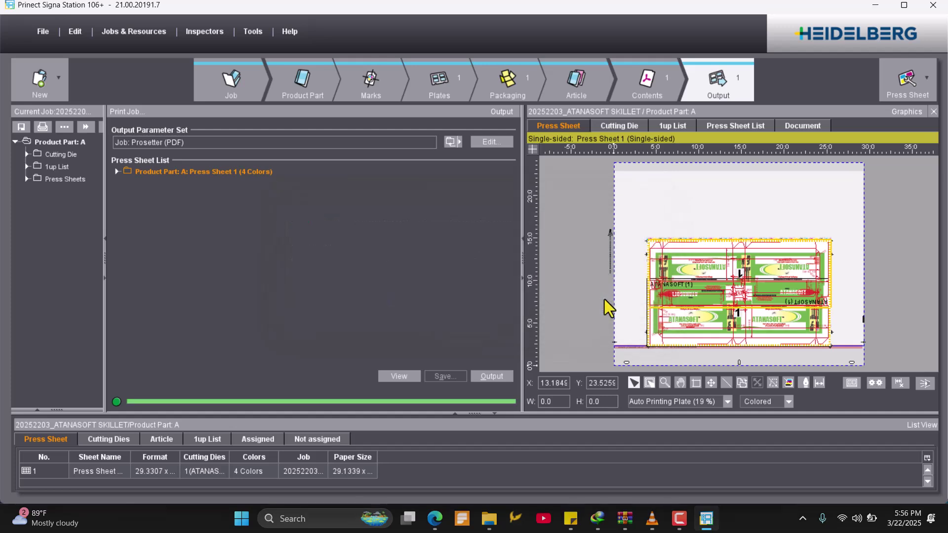
{"action": "left_click", "coordinate": [599, 305]}
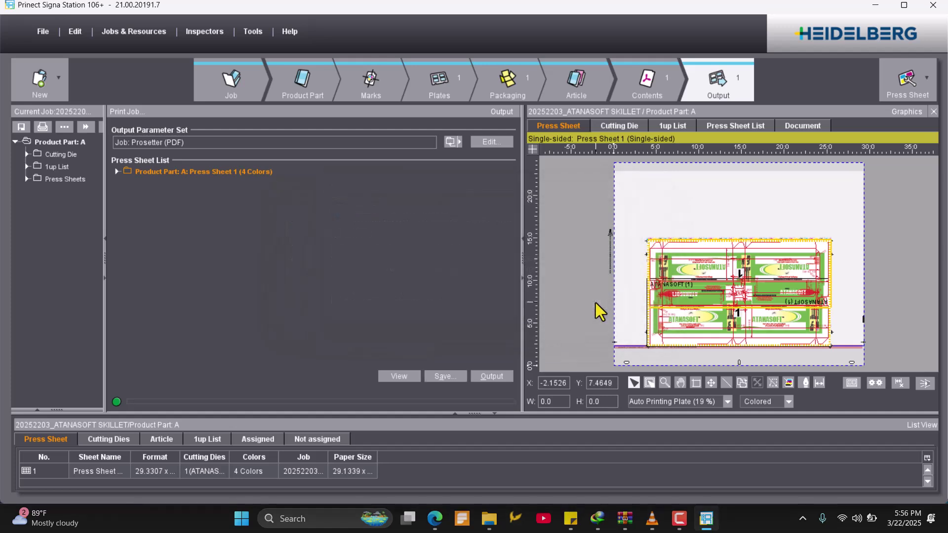
- Open 20252203_ATANASOFT SKILLET.pdf from the desktop SignaStation Training folder
{"action": "left_click", "coordinate": [874, 6]}
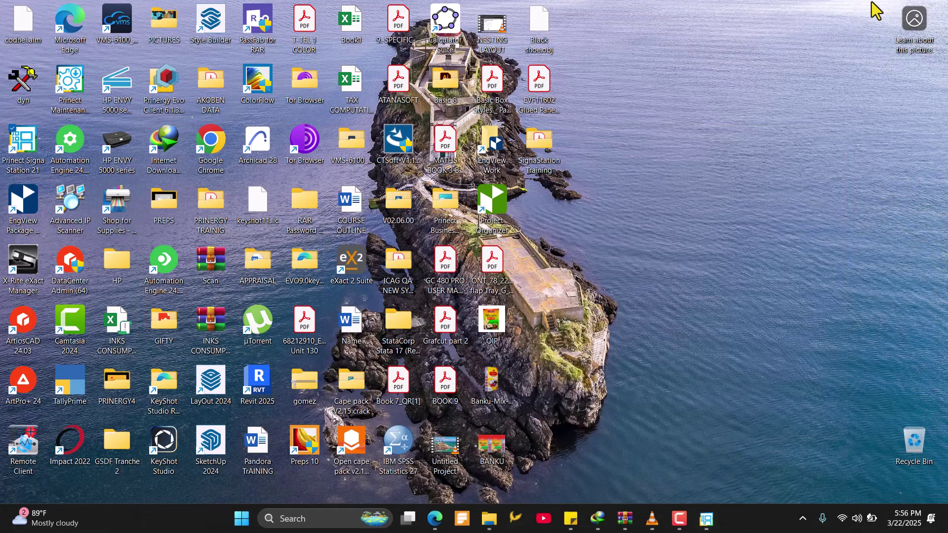
{"action": "left_click", "coordinate": [546, 145]}
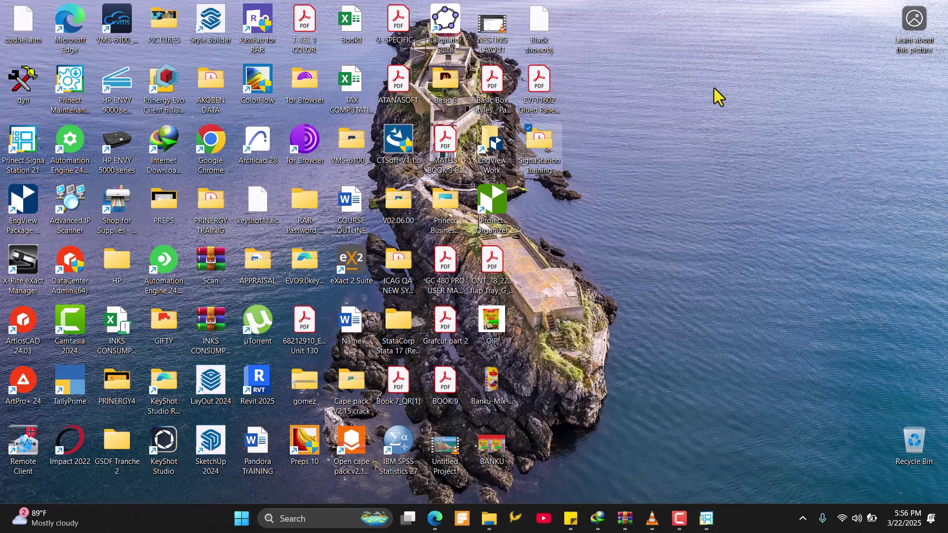
{"action": "double_click", "coordinate": [546, 145]}
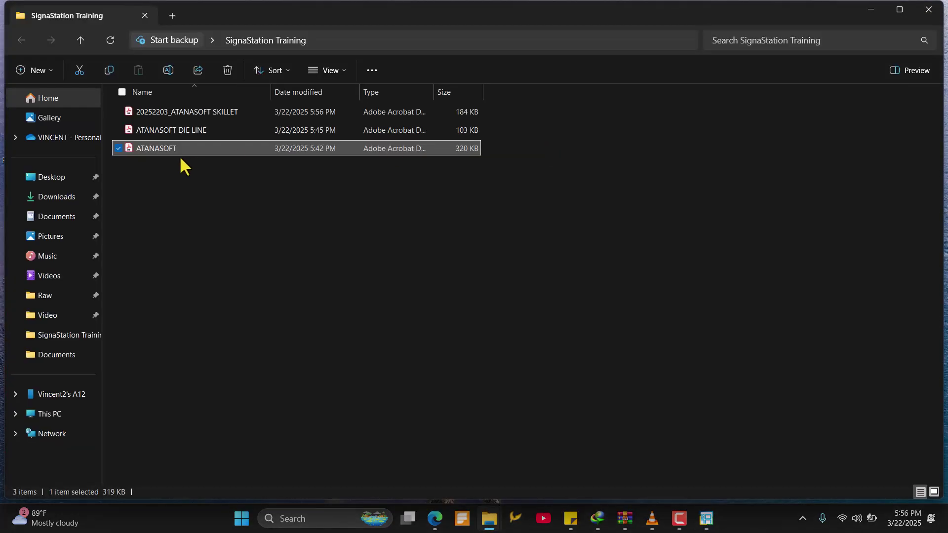
{"action": "left_click", "coordinate": [191, 111]}
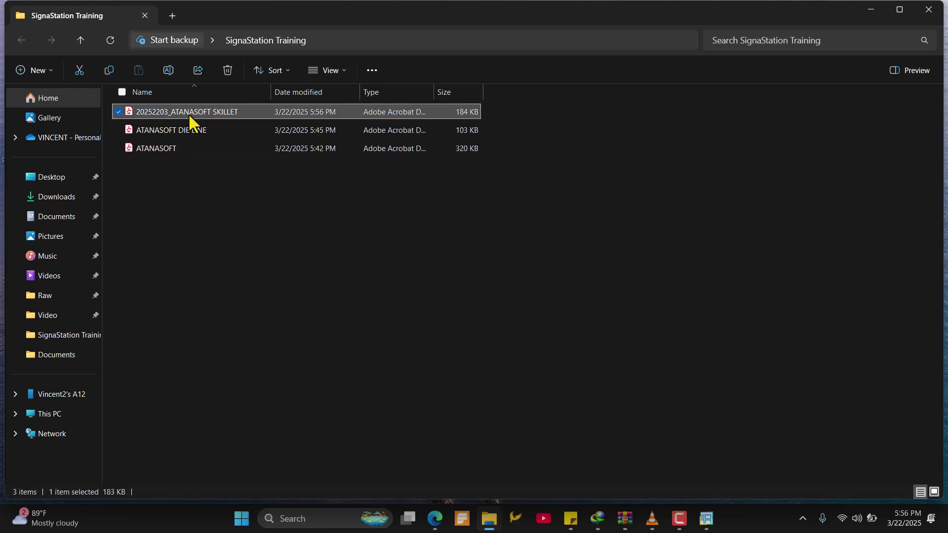
{"action": "double_click", "coordinate": [189, 113]}
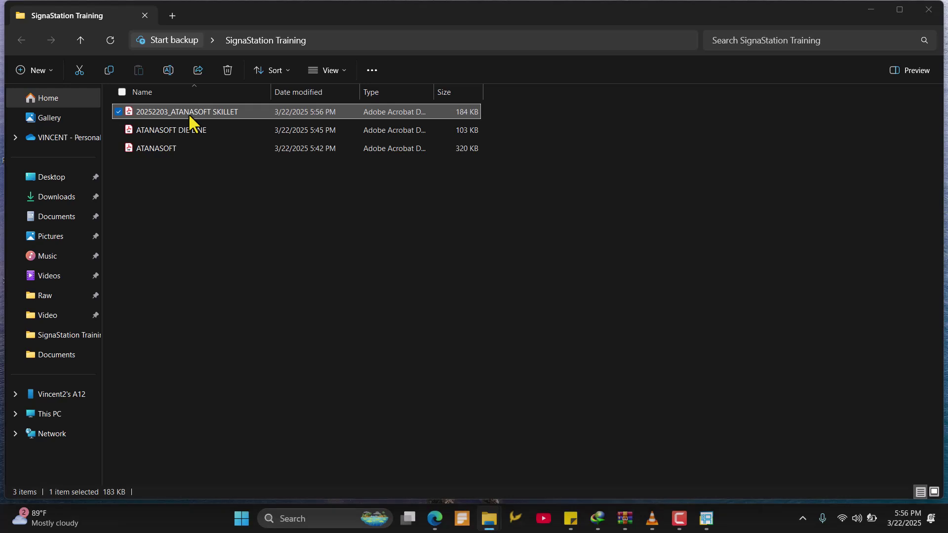